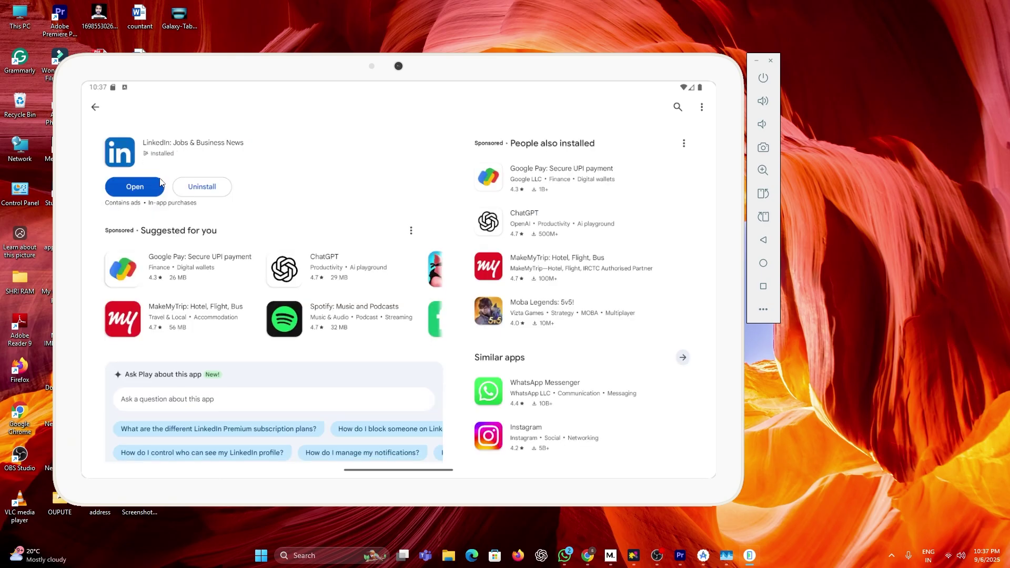
click(147, 190)
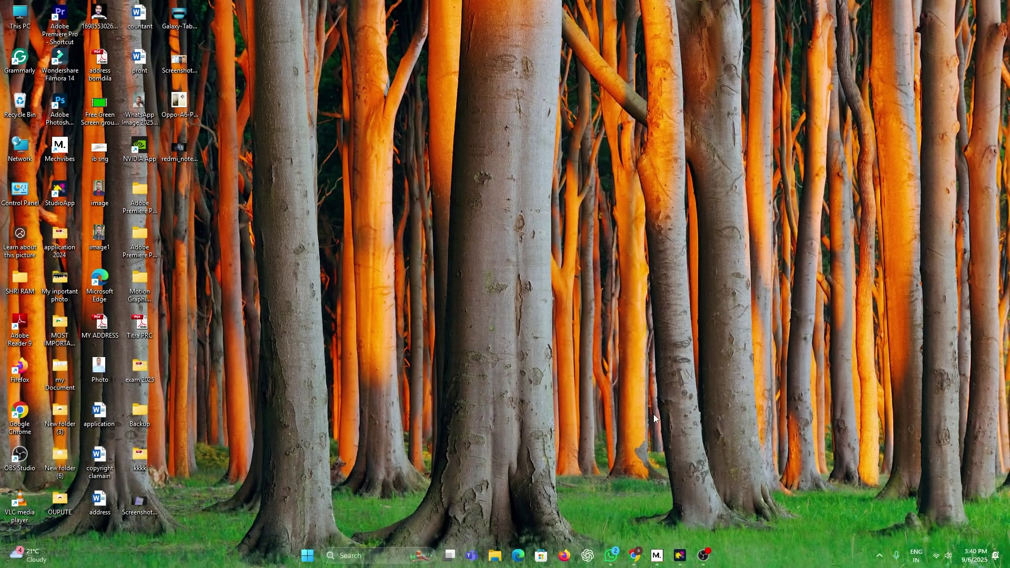
click(307, 555)
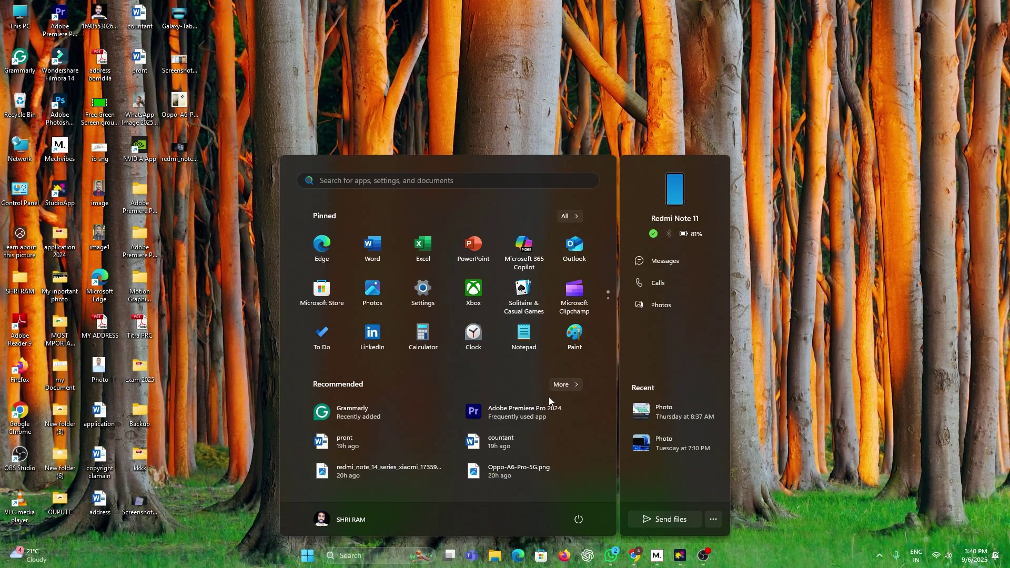
click(528, 411)
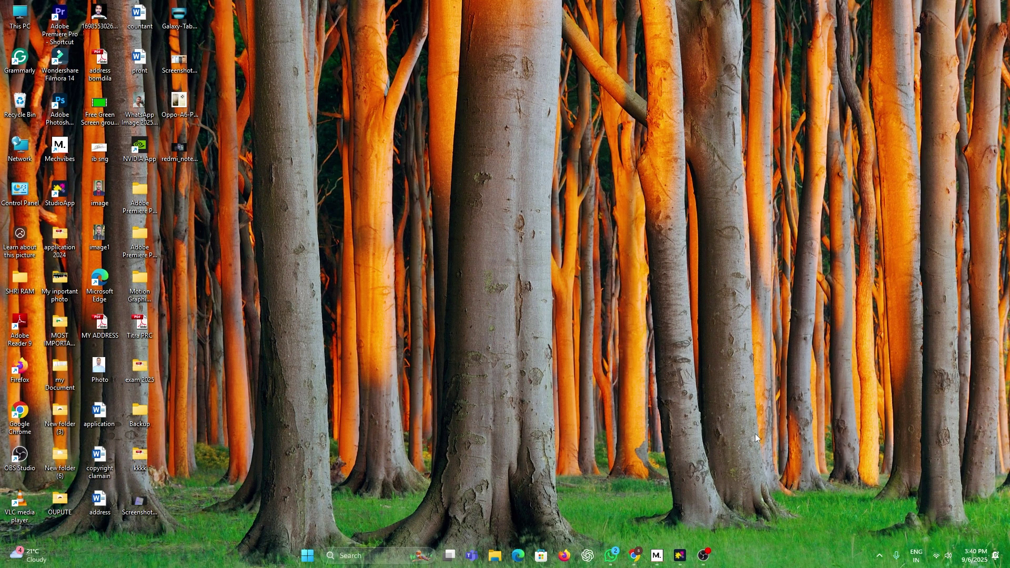
Check in Task Manager's CPU performance details whether virtualization is enabled, and close Task Manager
right_click(738, 567)
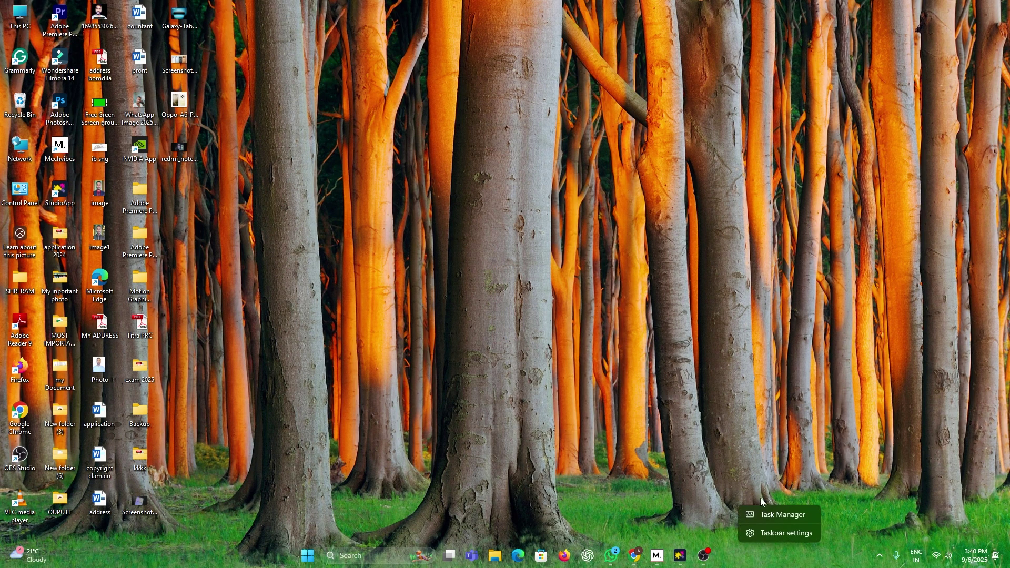
click(766, 517)
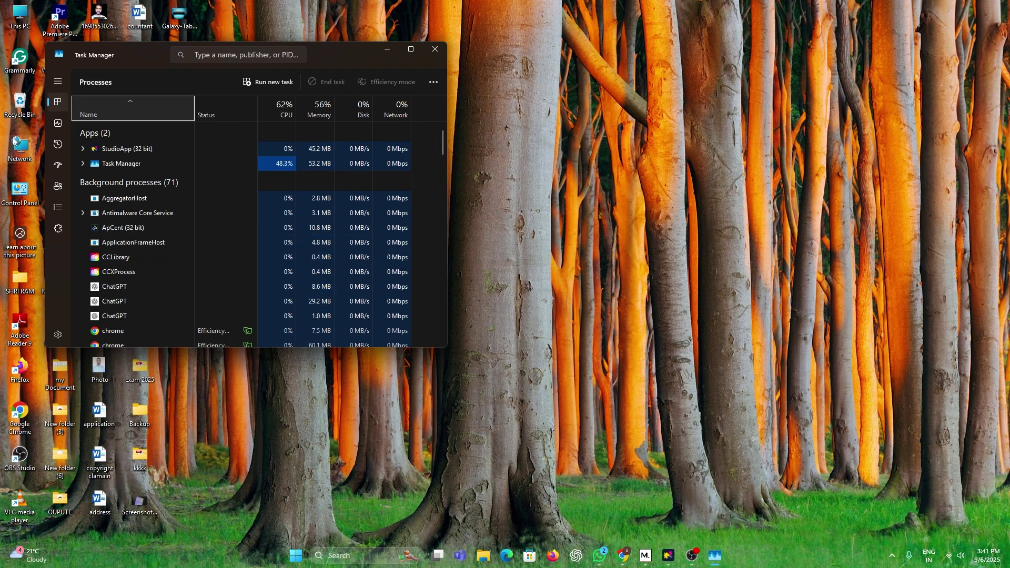
click(58, 124)
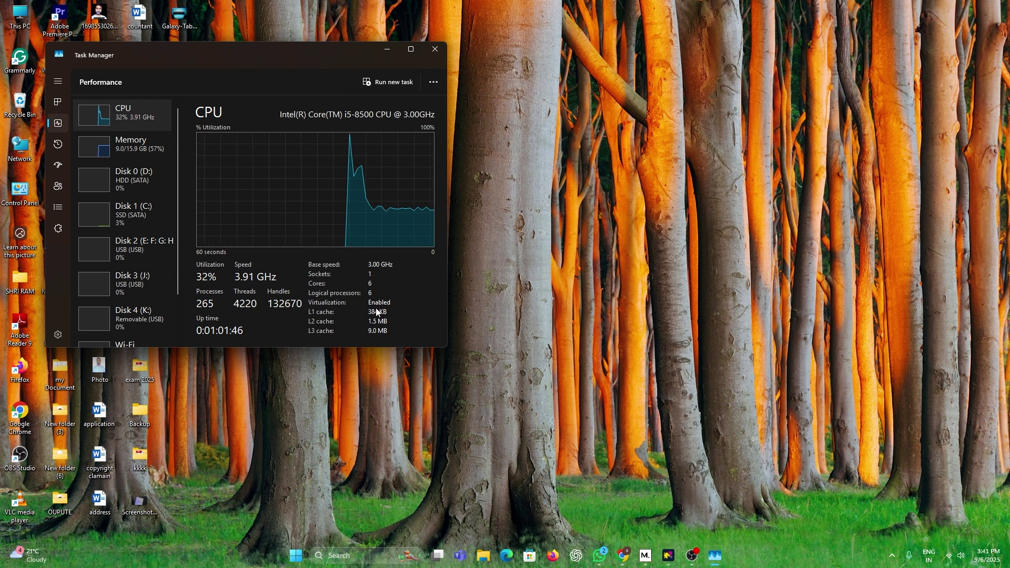
click(434, 50)
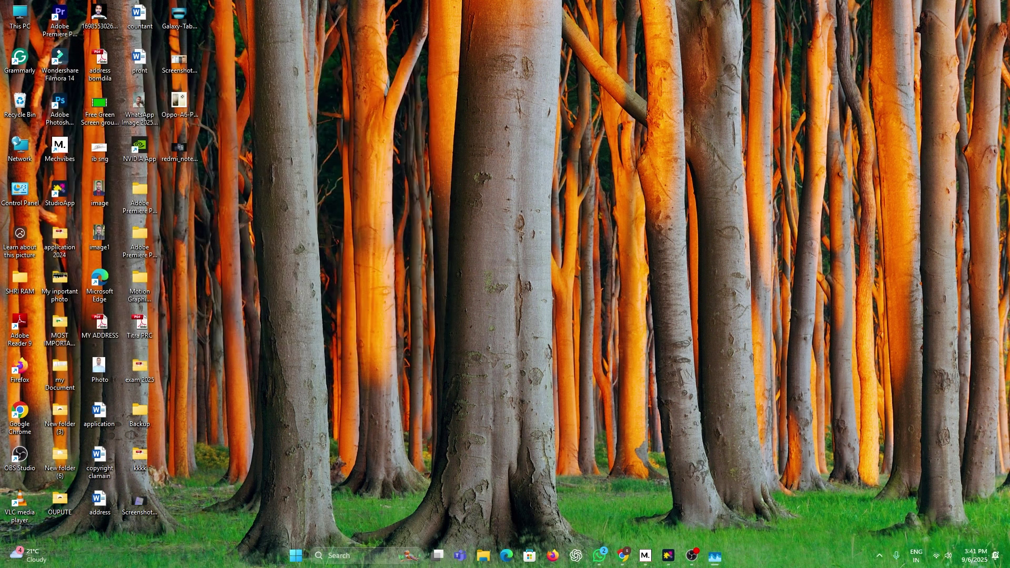
Open the computer's power options for restarting into the BIOS
key(super)
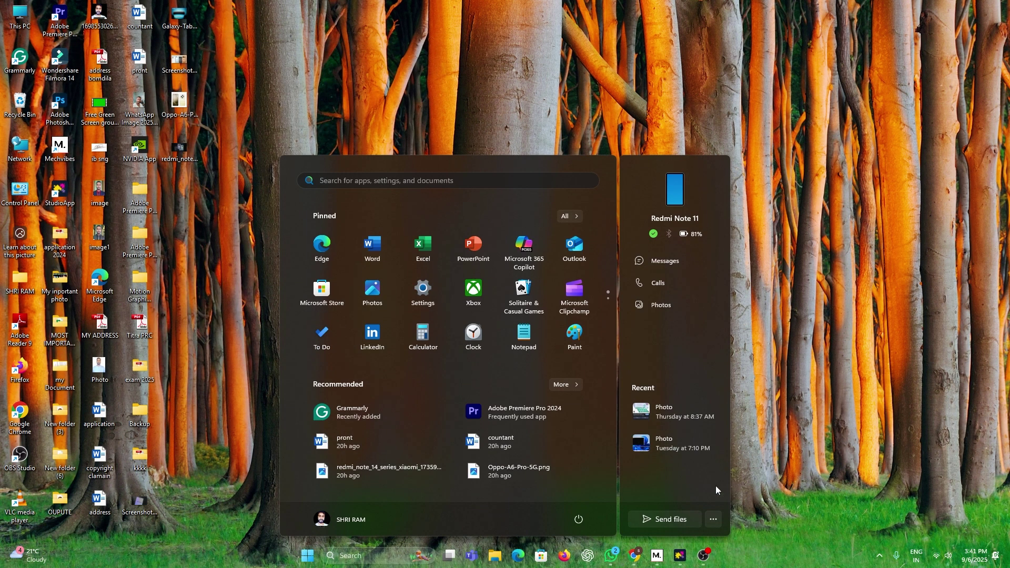
click(580, 520)
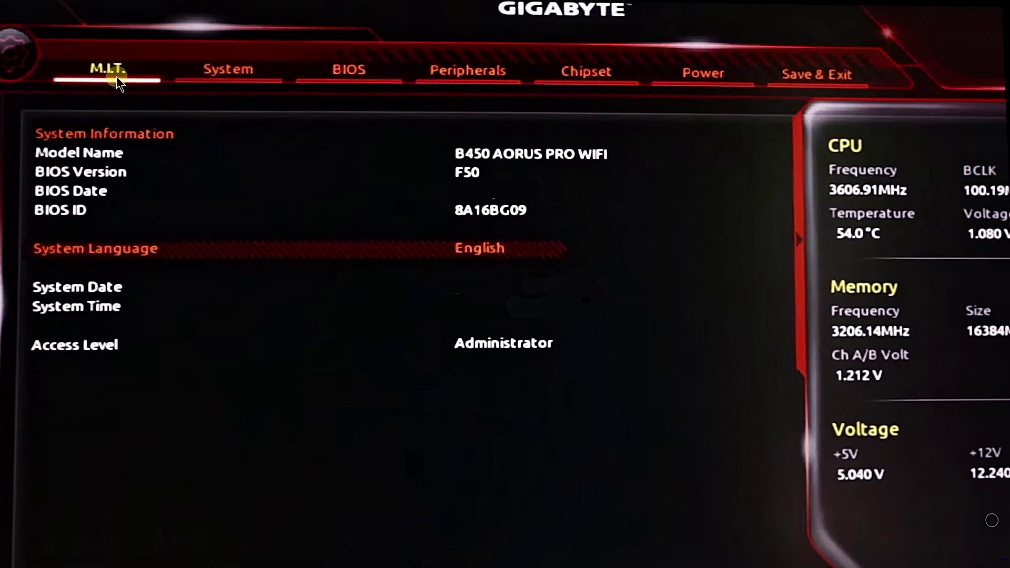
Set SVM Mode to Enabled in the M.I.T. advanced CPU settings of the BIOS, and save and exit setup
click(93, 74)
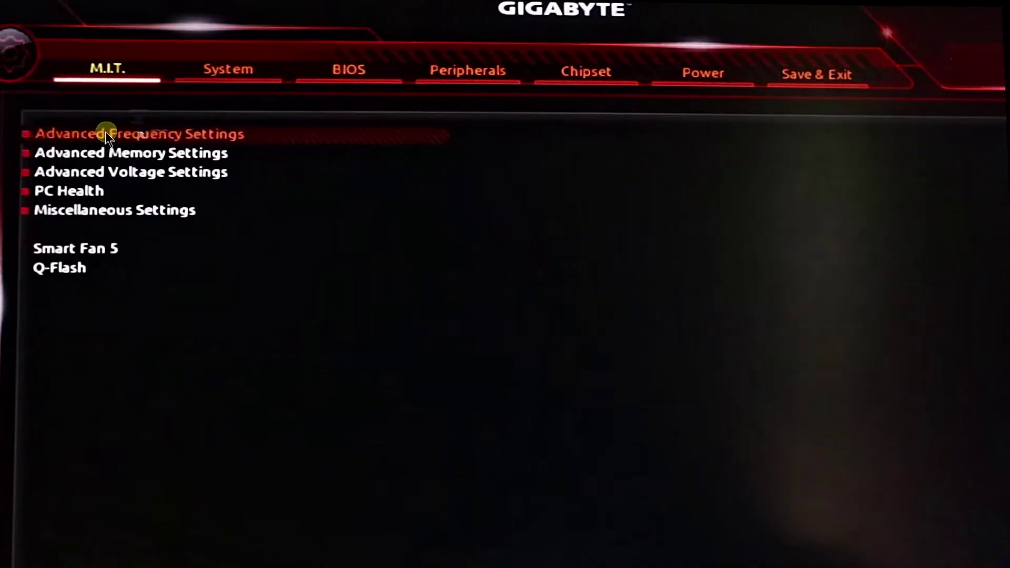
click(162, 138)
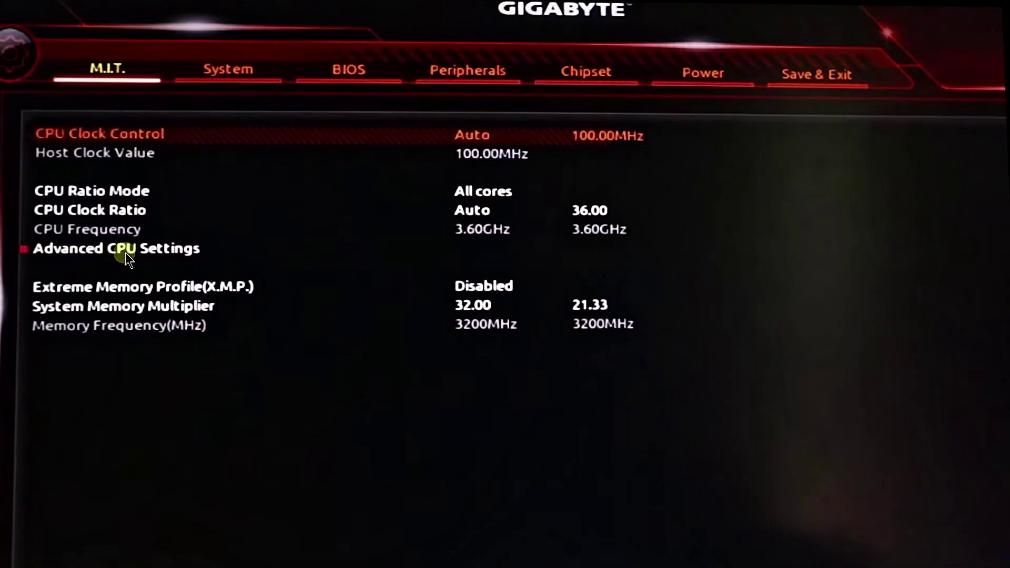
click(184, 258)
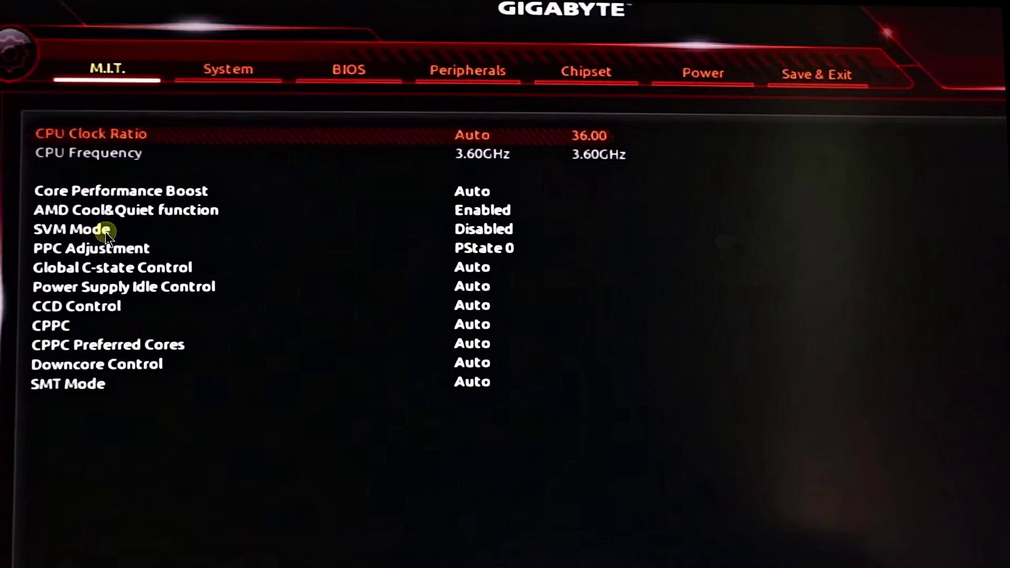
click(106, 232)
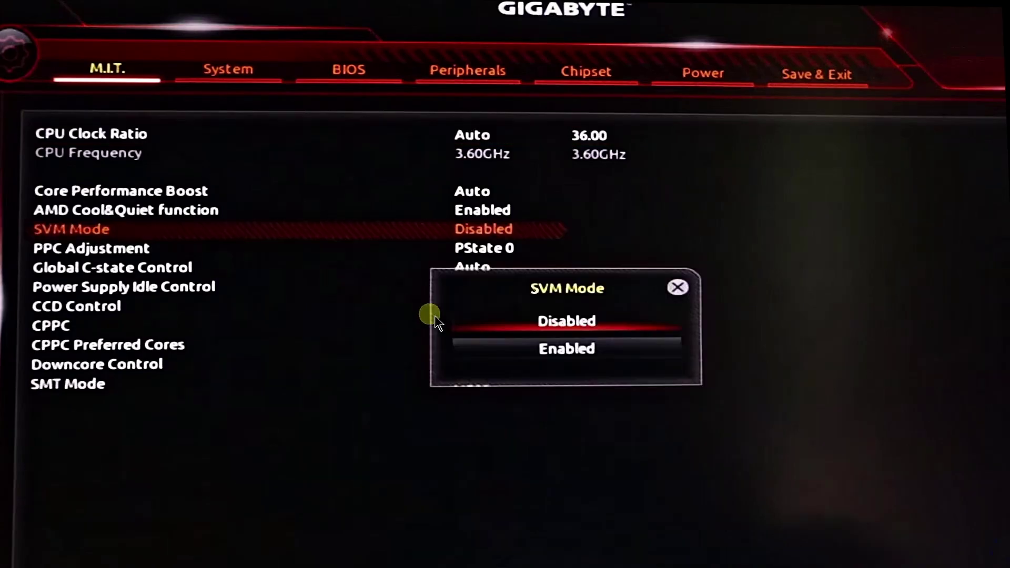
click(595, 353)
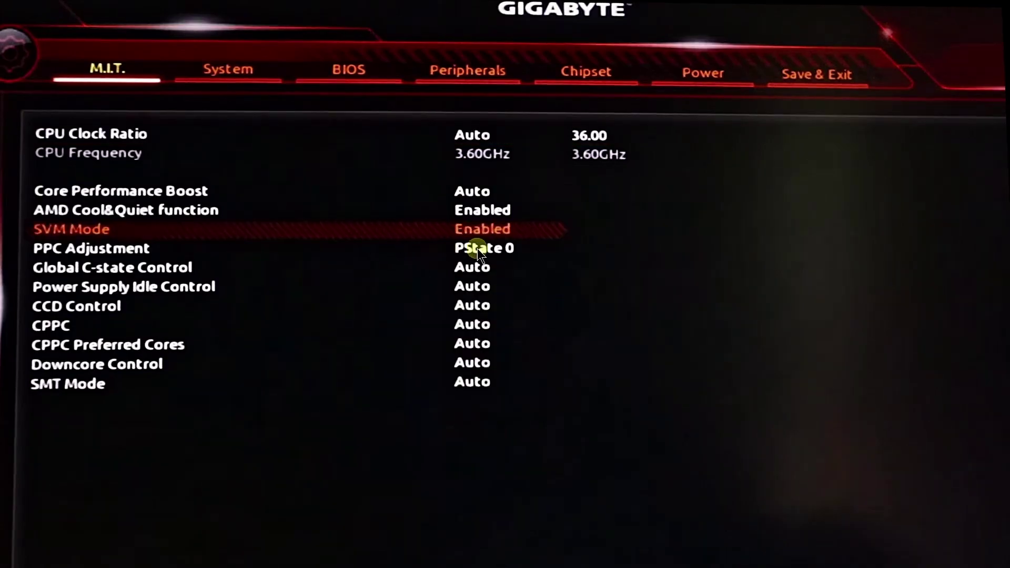
click(831, 81)
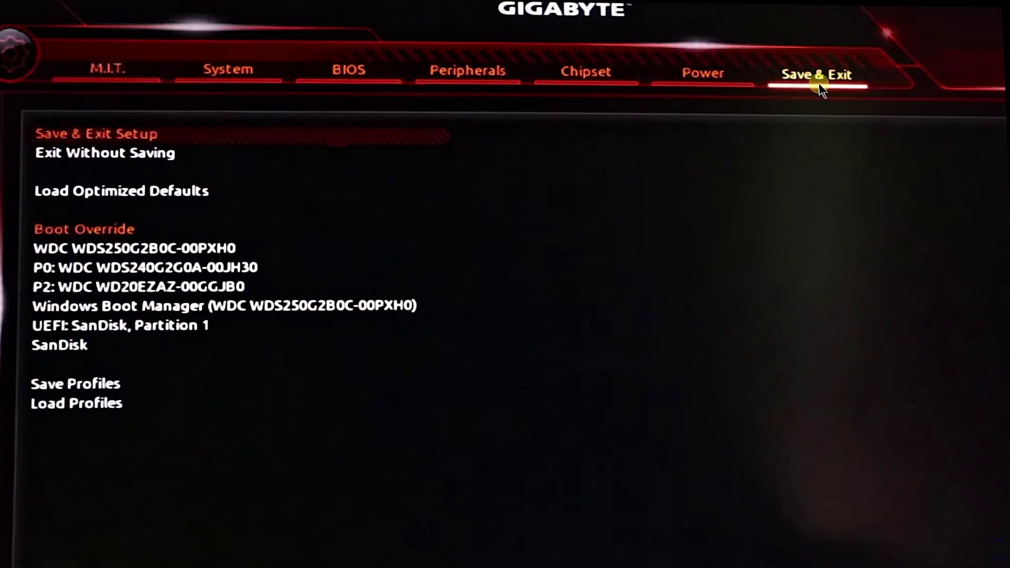
click(128, 135)
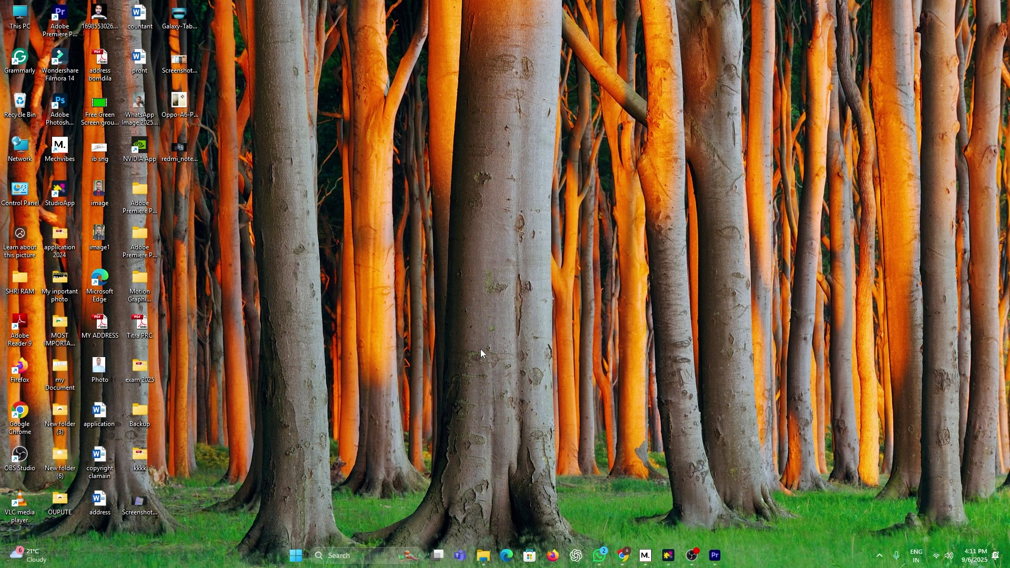
Recheck the CPU's virtualization status in Task Manager from the Windows desktop, and close Task Manager
right_click(765, 549)
click(777, 514)
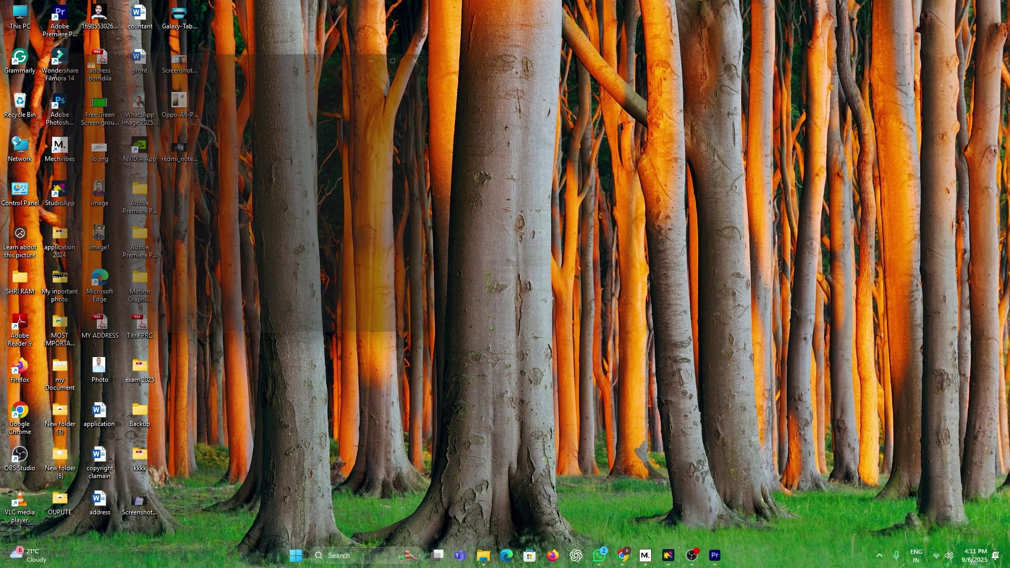
click(58, 126)
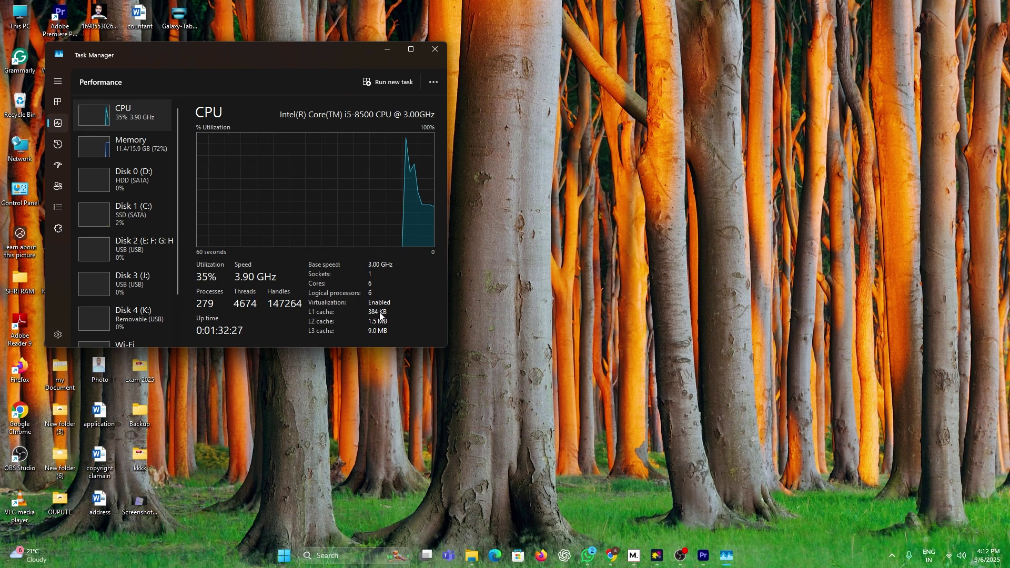
click(434, 50)
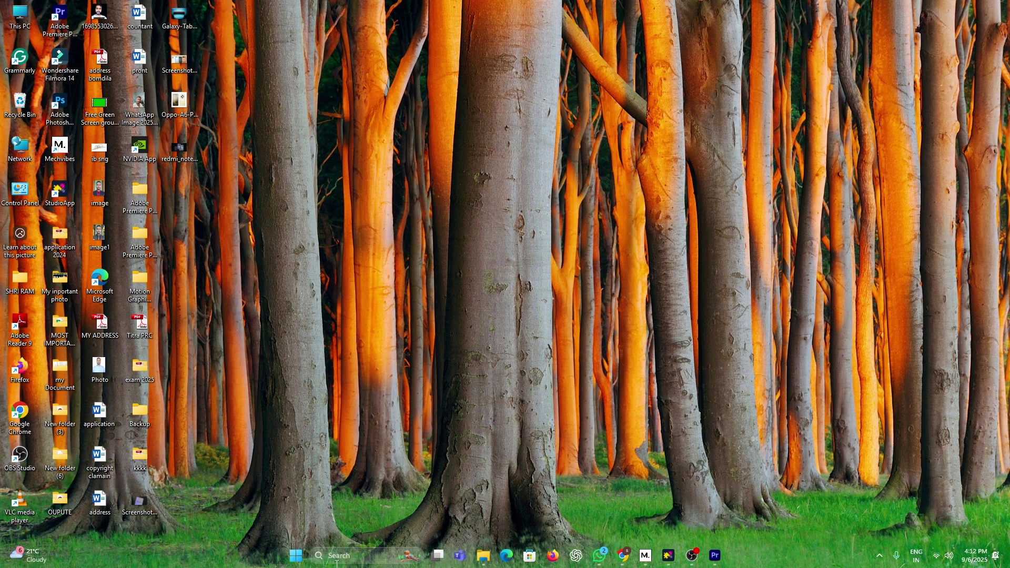
Confirm Windows Features with Virtual Machine Platform and Windows Sandbox turned on, and close Control Panel
double_click(34, 197)
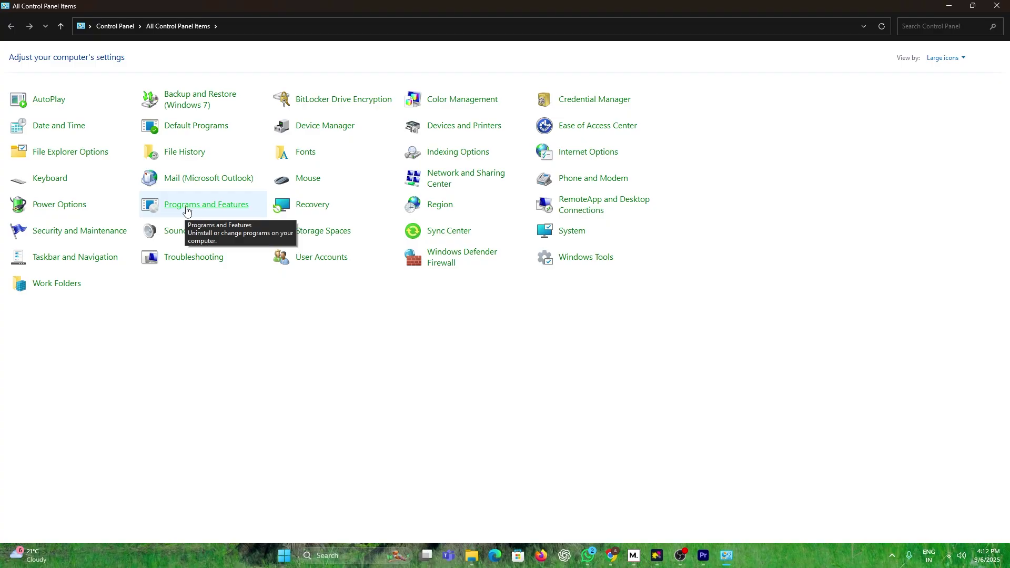
click(158, 205)
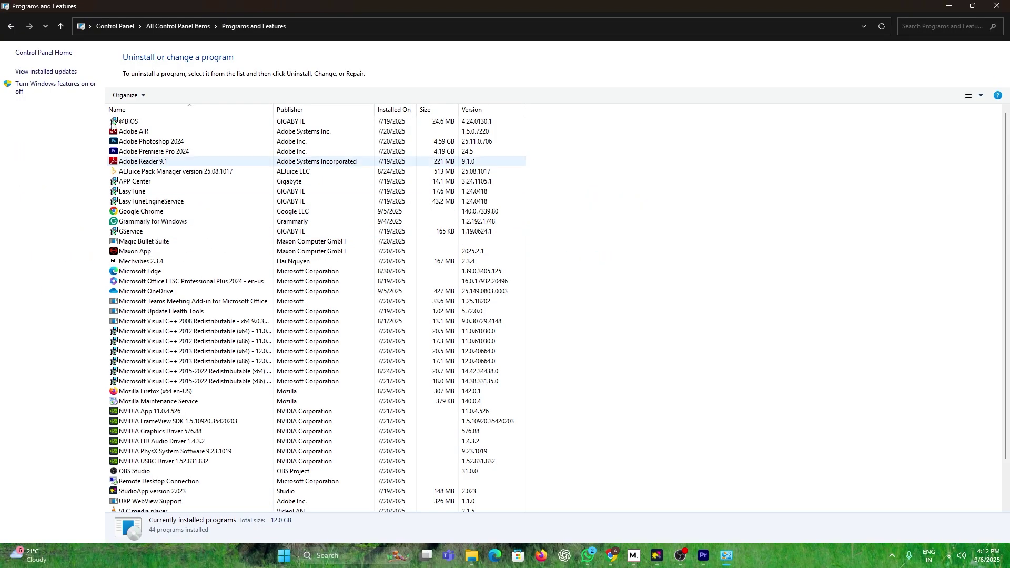
click(27, 89)
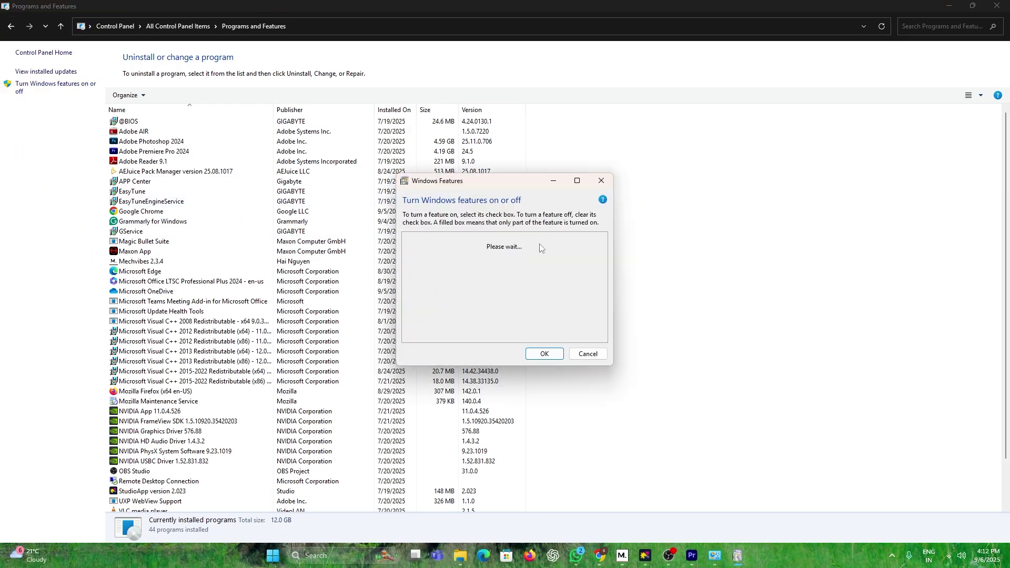
scroll(446, 297, down, 4)
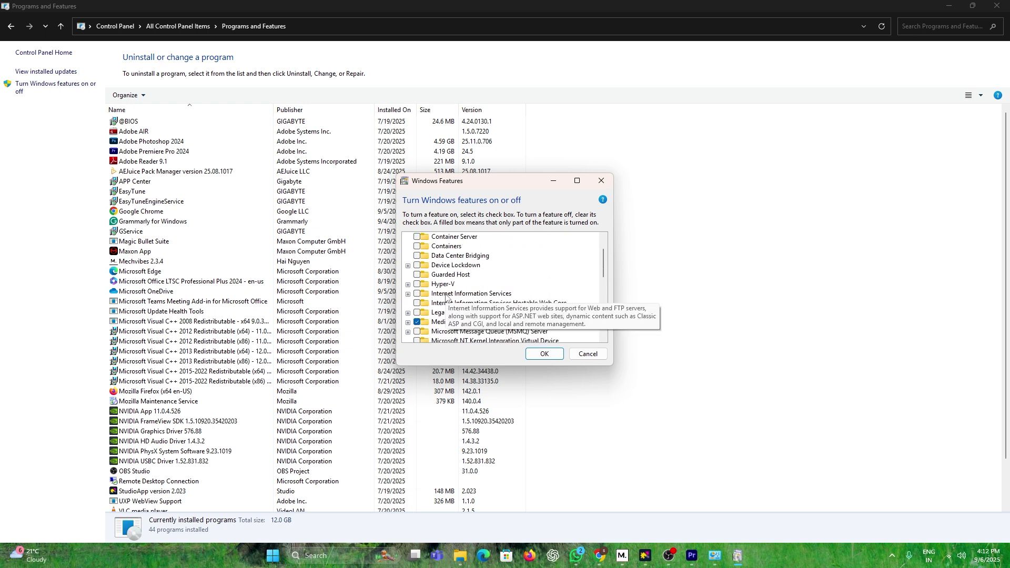
scroll(446, 297, down, 4)
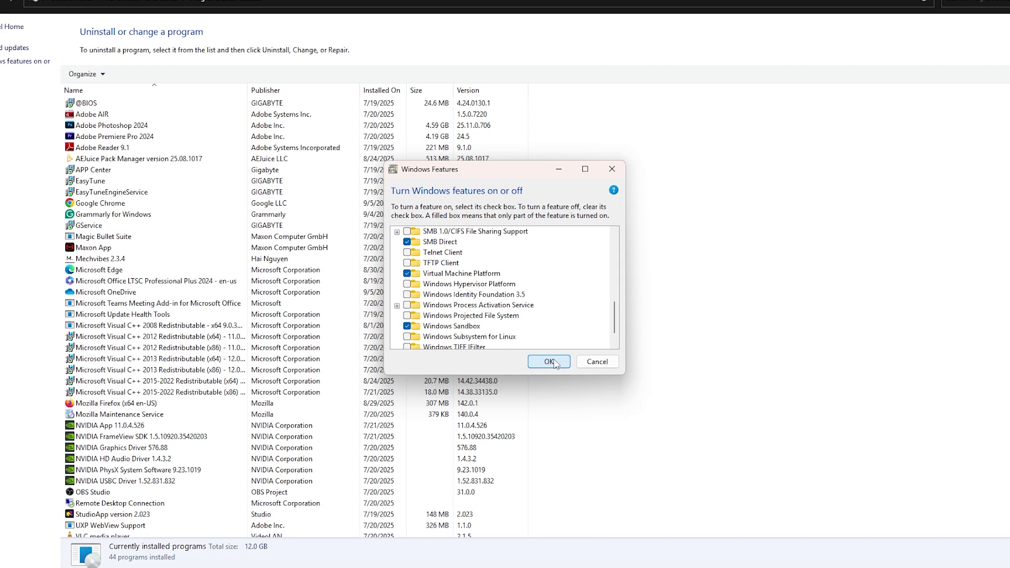
click(555, 373)
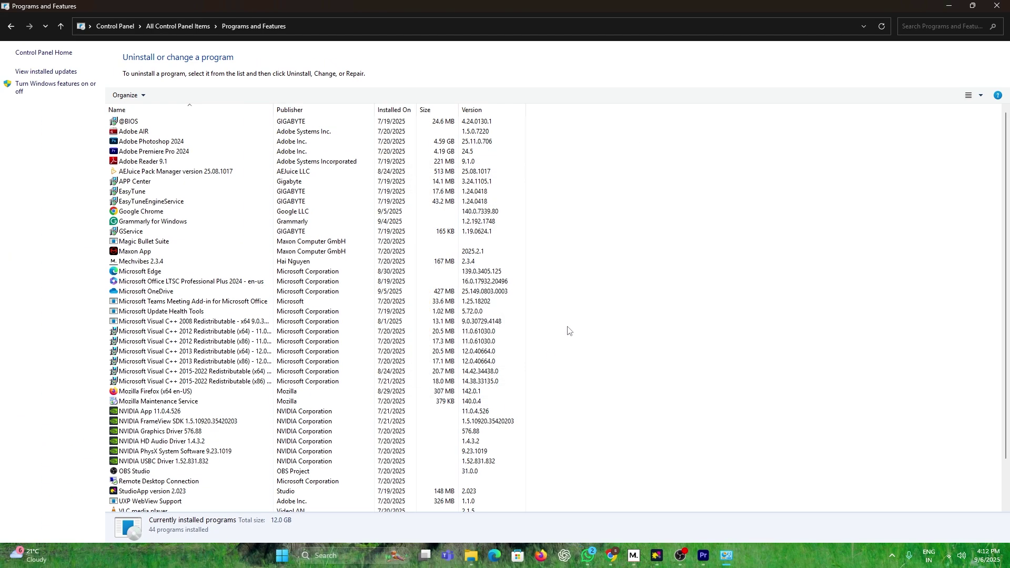
click(997, 6)
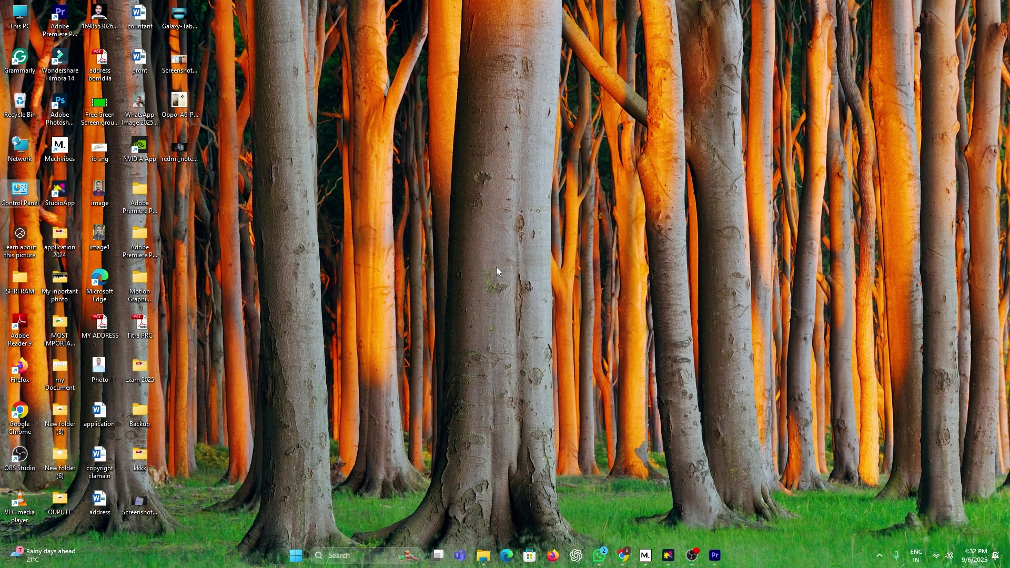
Switch to Google Chrome, search Google for "android studio" and open the Android Developers download page
click(621, 556)
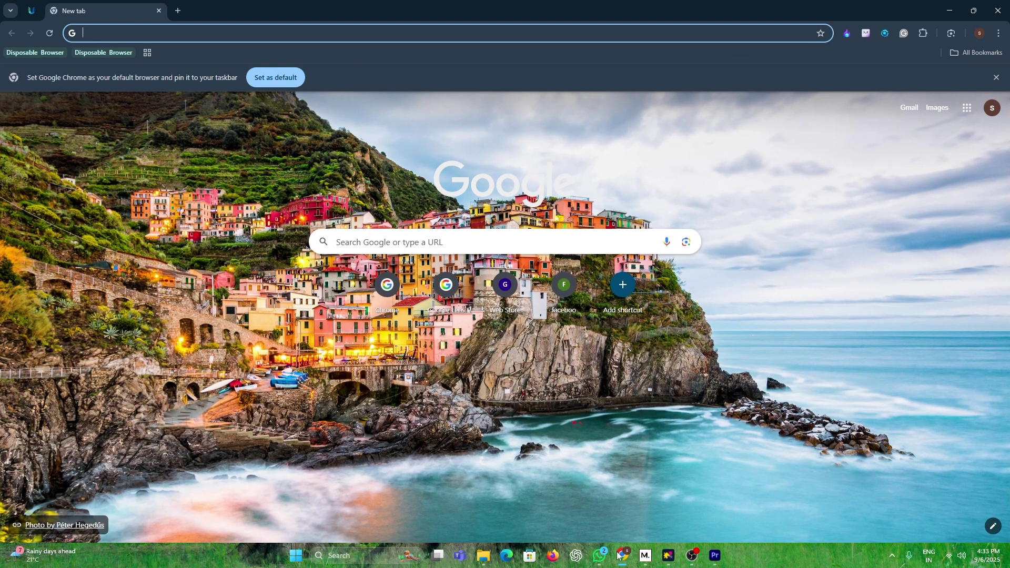
click(362, 246)
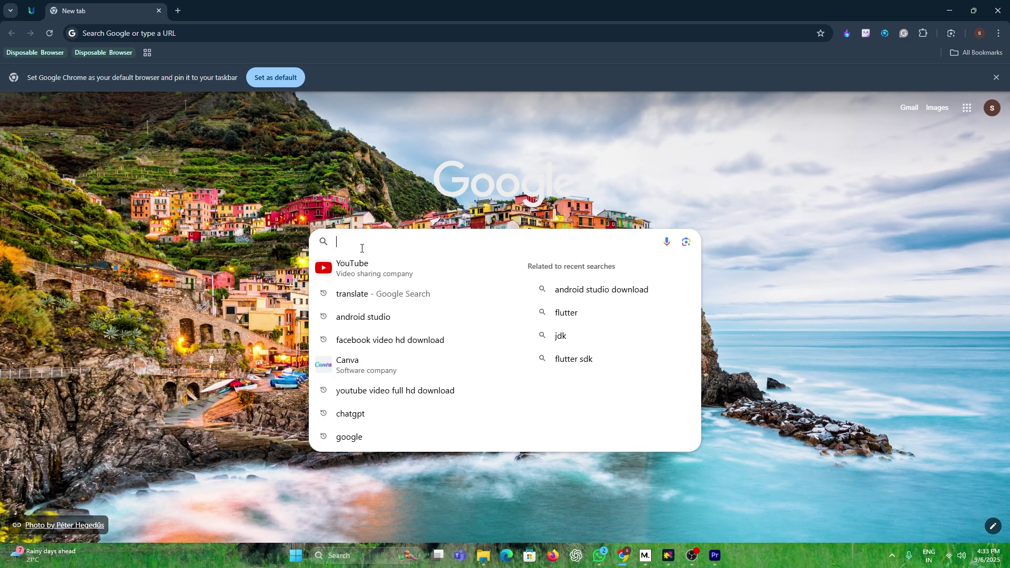
text(android studio)
key(Return)
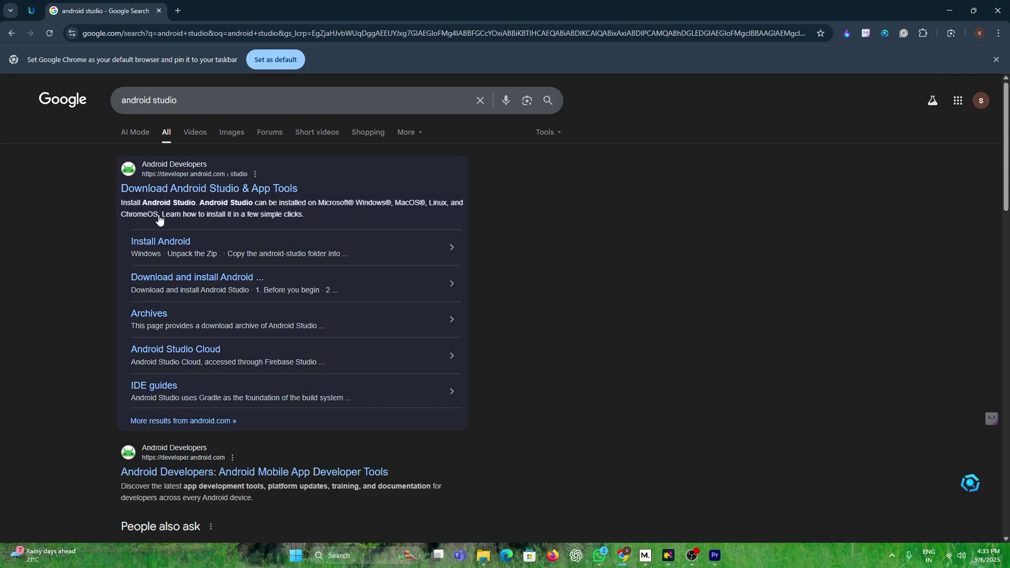
click(196, 189)
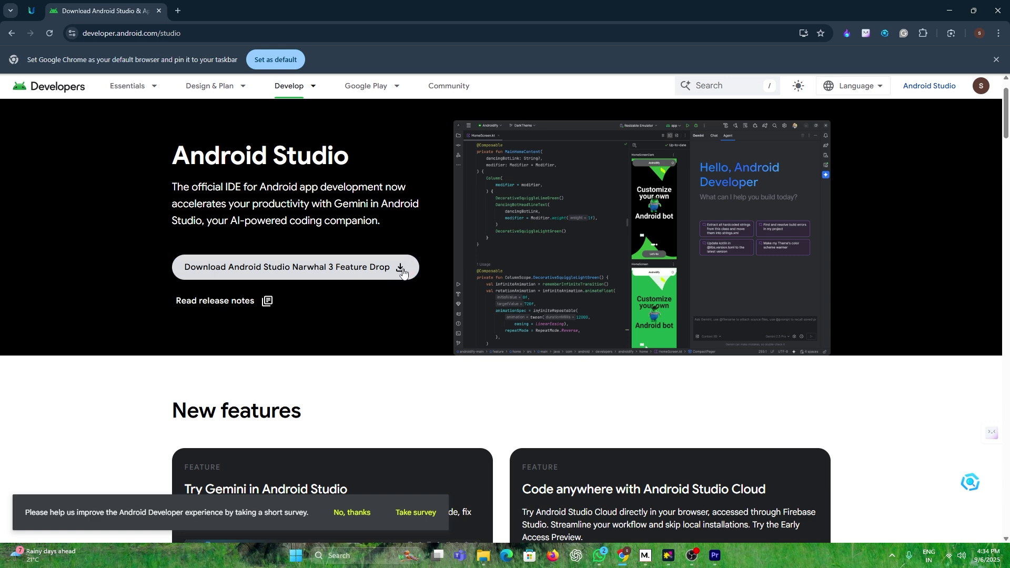
Accept the license terms and download Android Studio Narwhal 3 Feature Drop 2025.1.3 for Windows
click(420, 274)
scroll(380, 328, down, 5)
scroll(381, 329, down, 15)
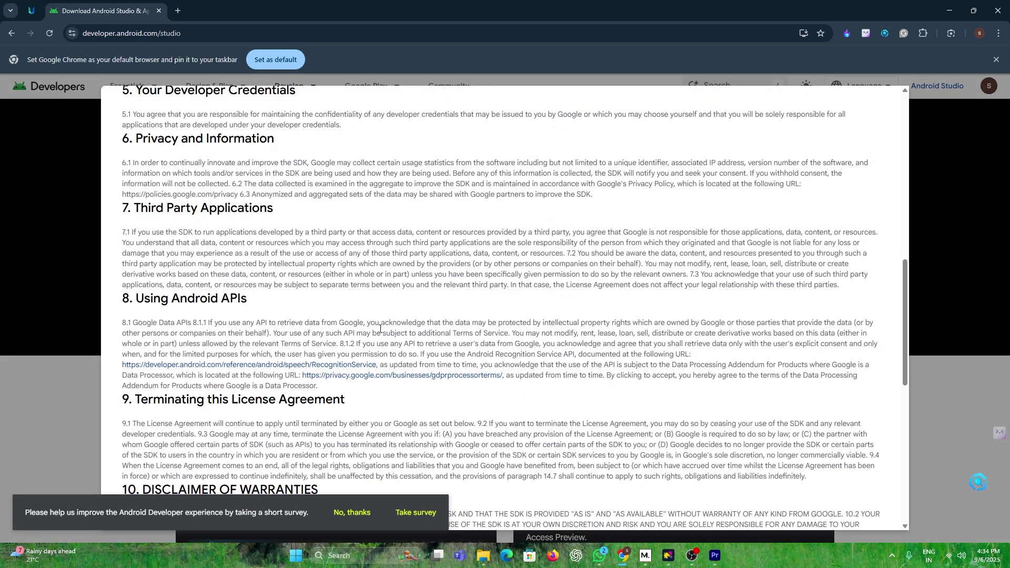
click(126, 440)
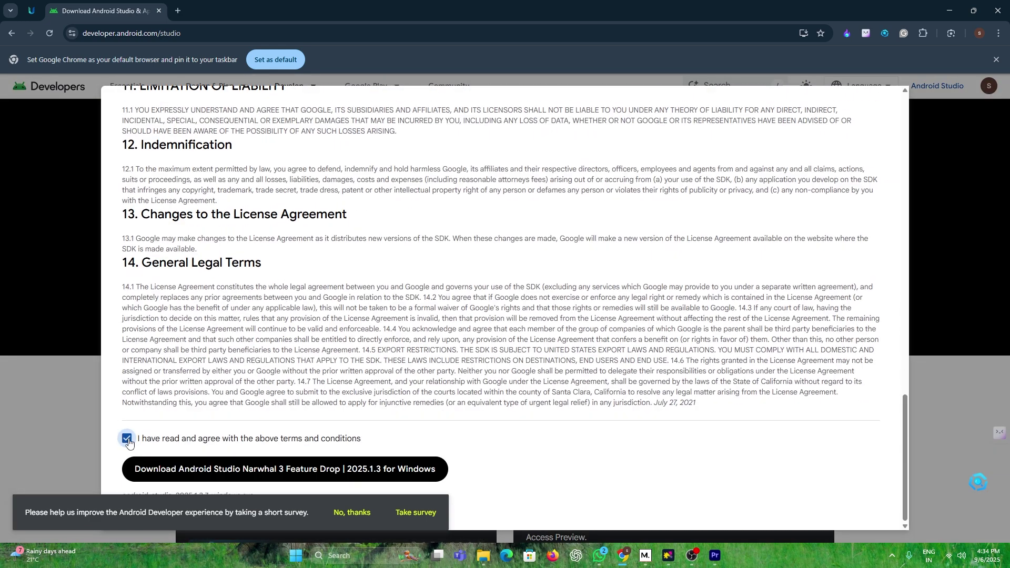
click(353, 468)
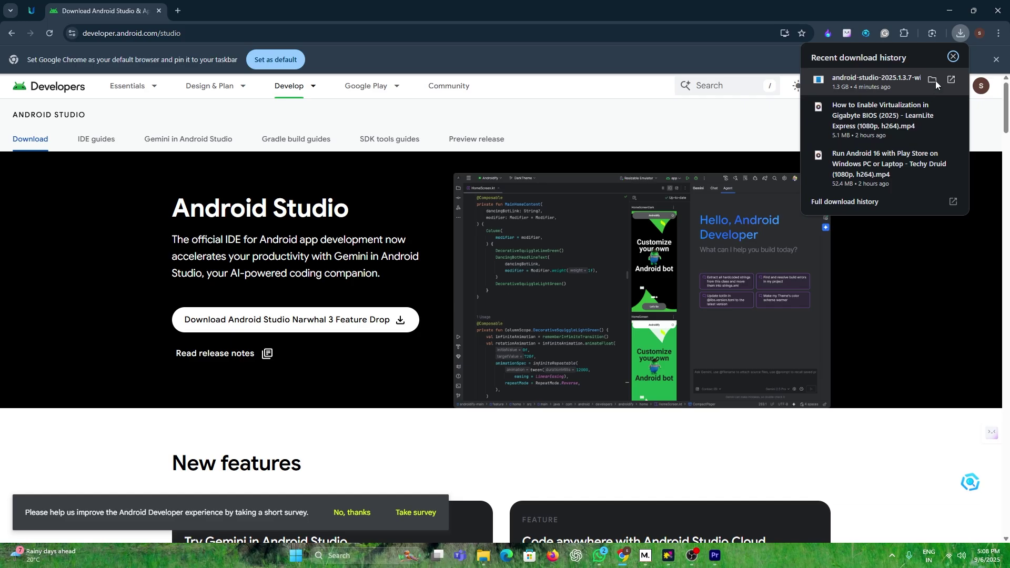
Show the downloaded Android Studio installer in its Downloads folder and launch its setup
click(934, 81)
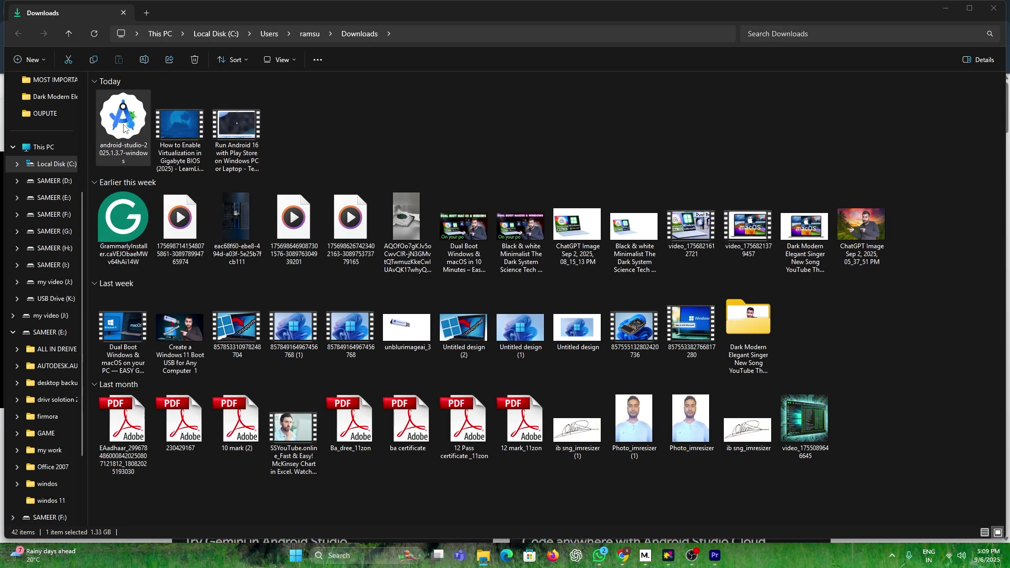
double_click(124, 129)
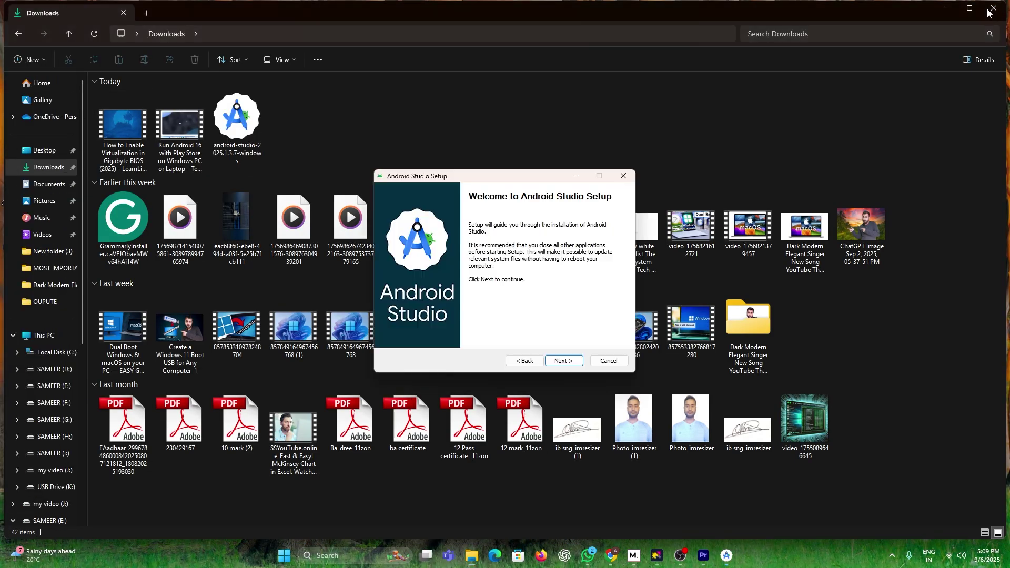
Install Android Studio with the Android Virtual Device component and the default Start Menu folder, and start it on finishing setup
click(556, 363)
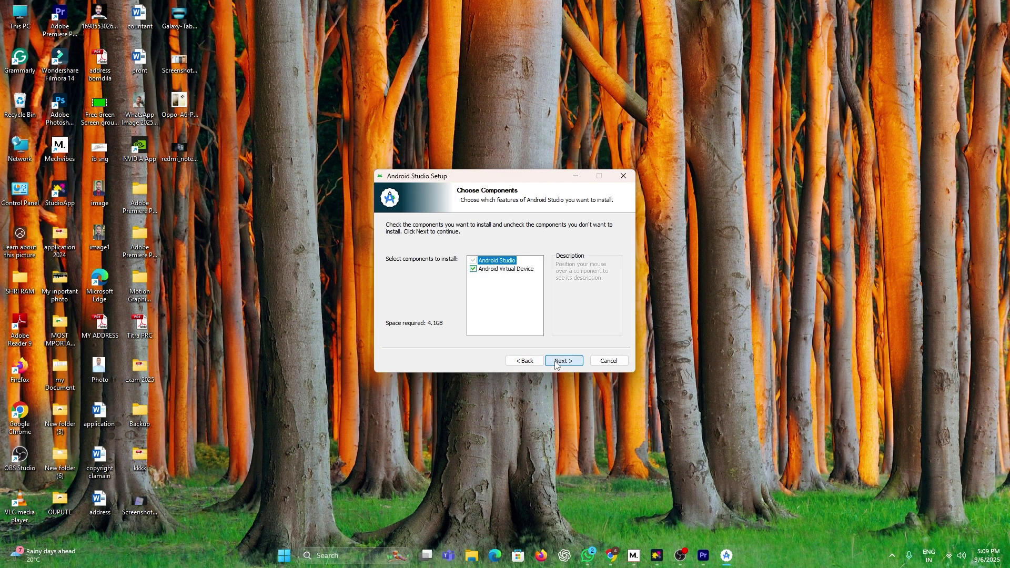
click(556, 364)
click(556, 363)
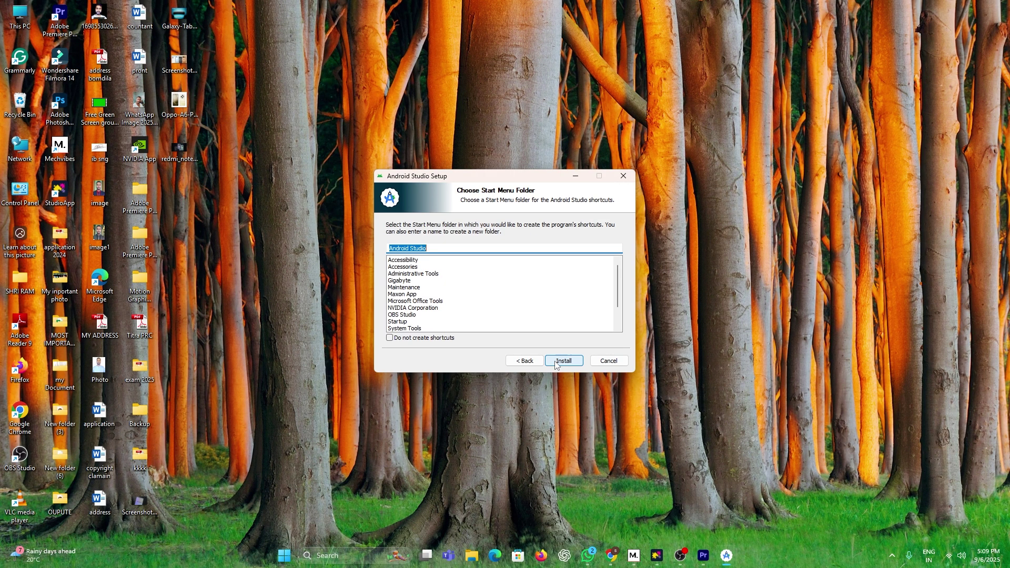
click(556, 363)
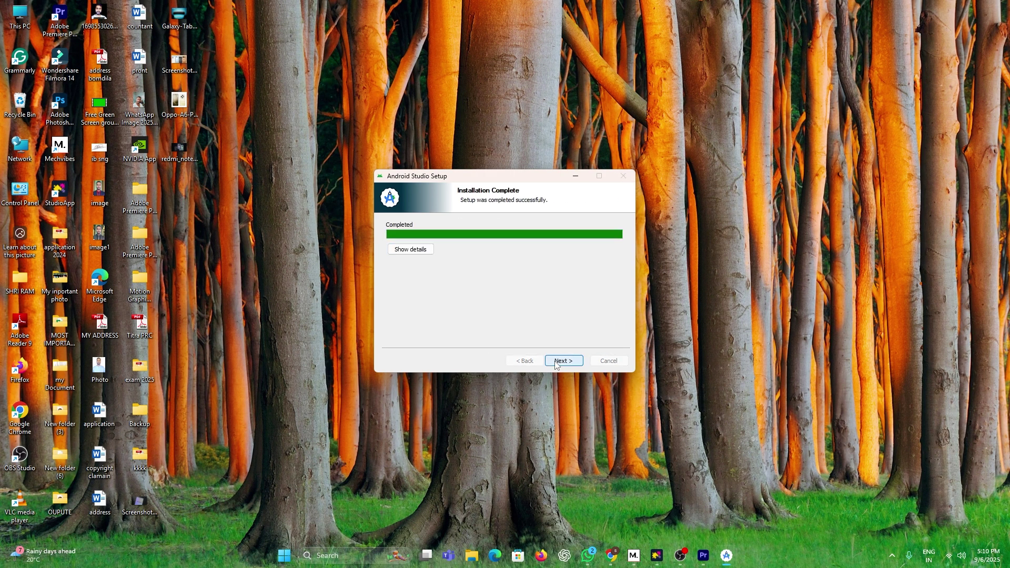
click(560, 362)
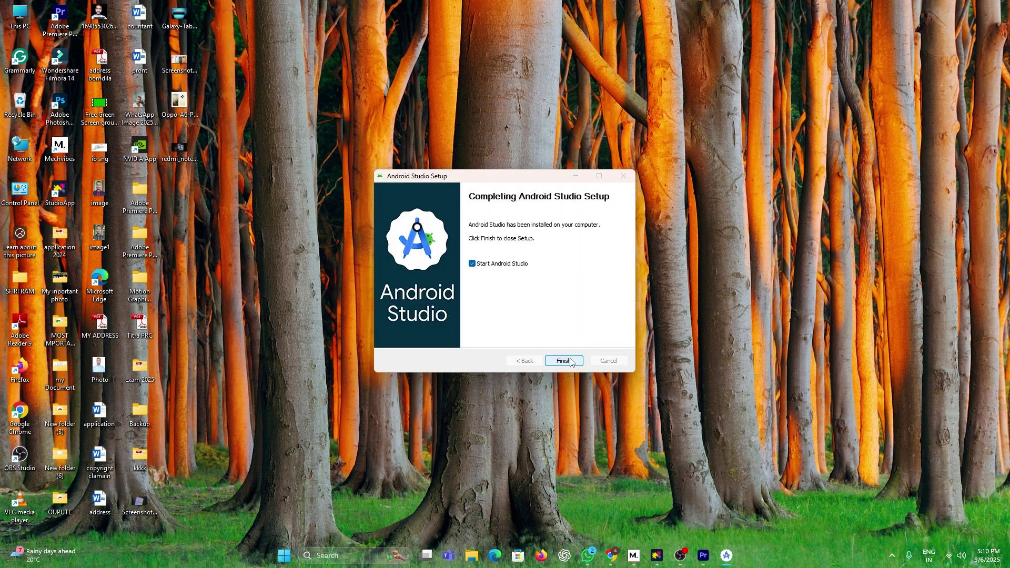
click(568, 361)
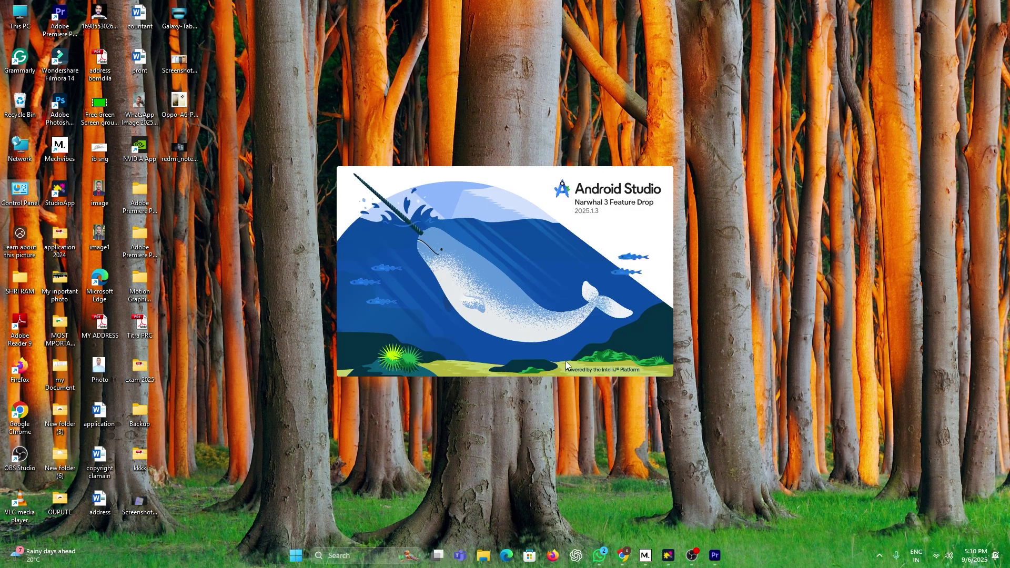
click(523, 342)
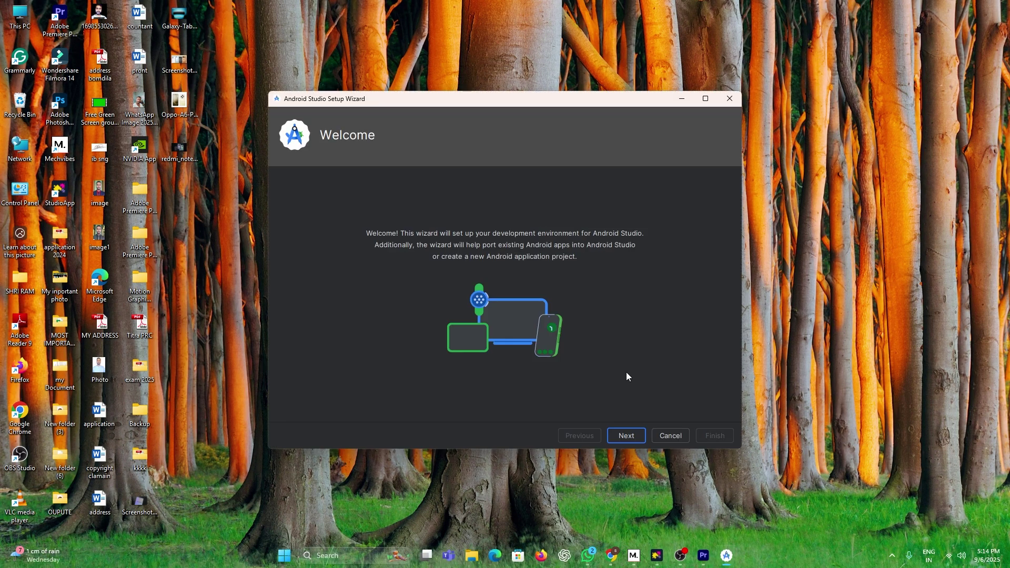
Complete the Android Studio Setup Wizard with the Standard install type, accepting the android-sdk-license and downloading the SDK components
click(631, 440)
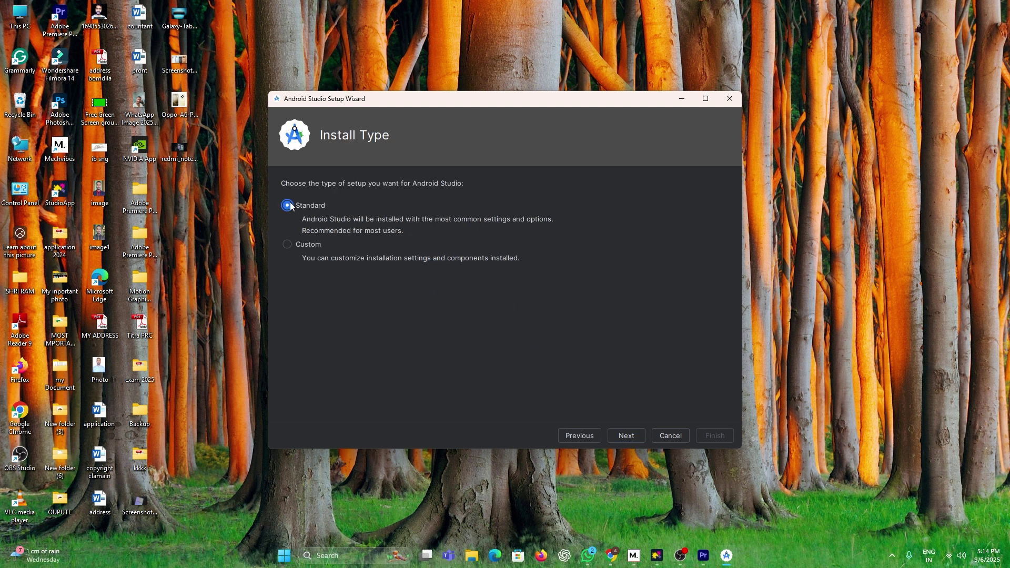
click(624, 435)
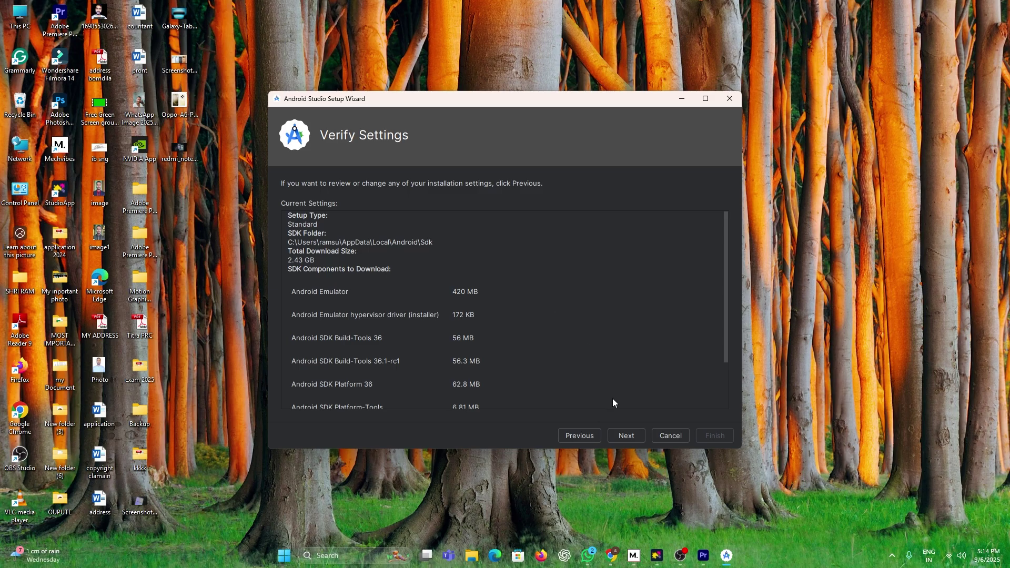
click(627, 436)
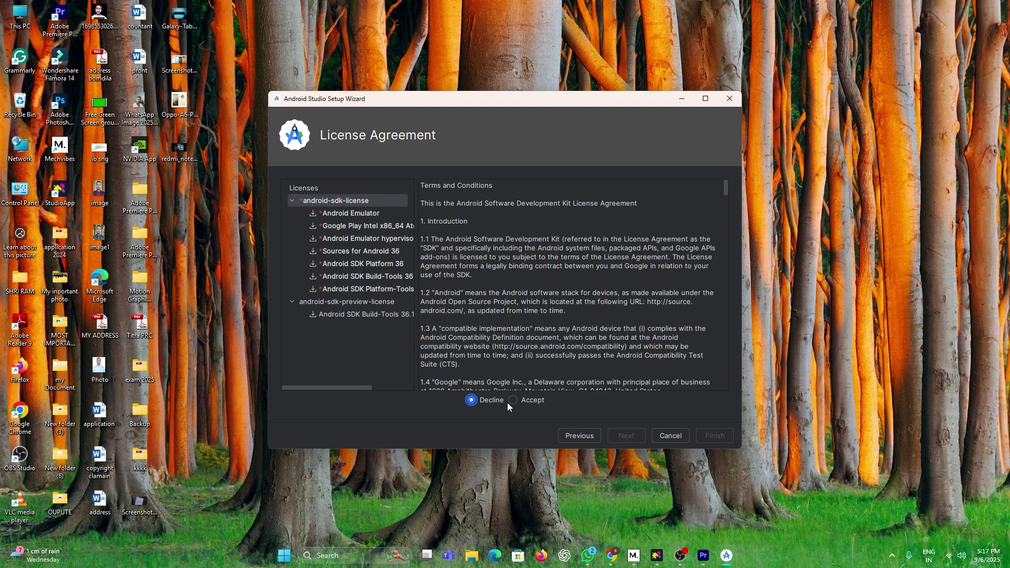
click(512, 400)
click(630, 437)
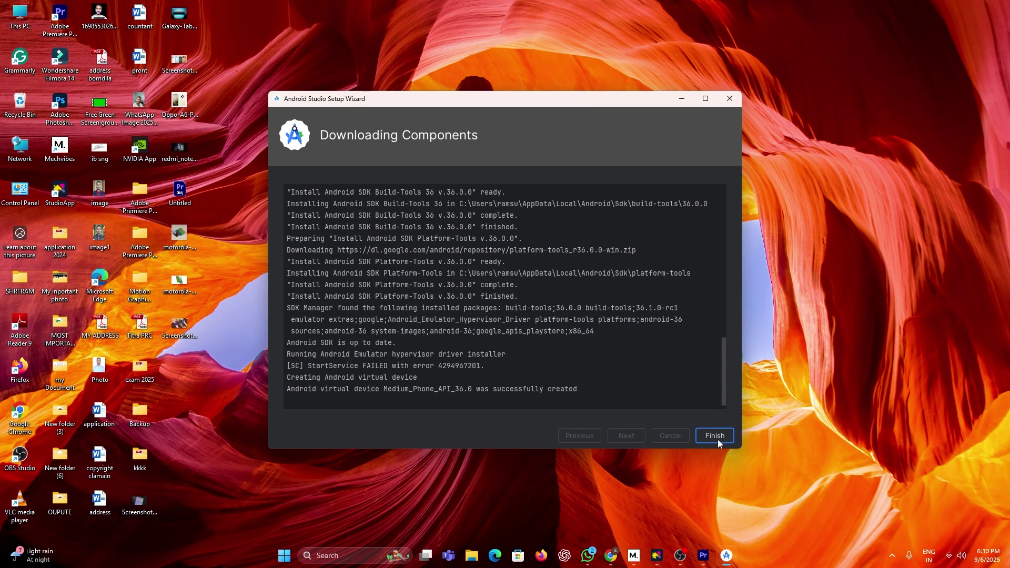
click(716, 436)
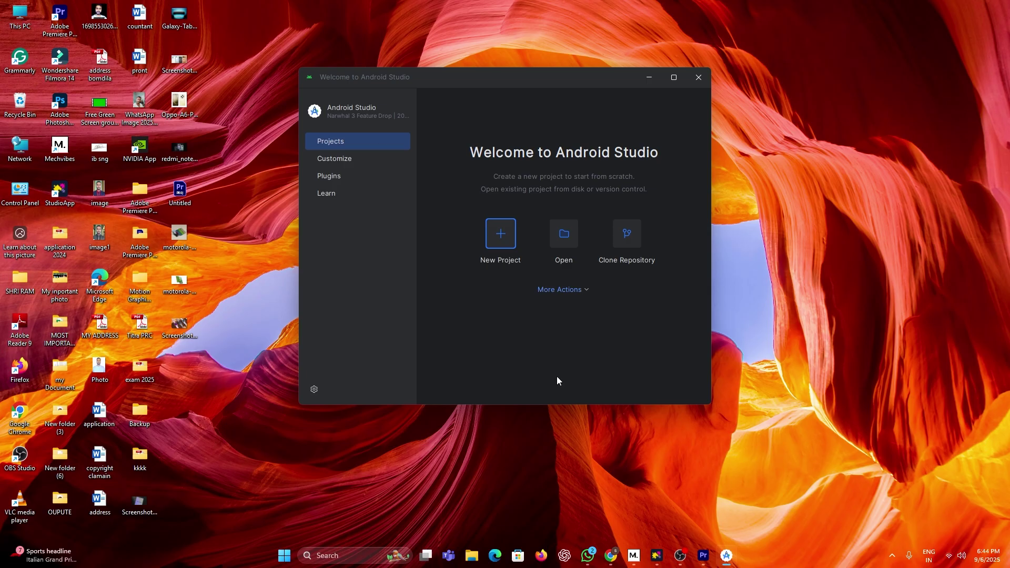
Review the Android 16.0 ("Baklava") API 36.0 platform in the SDK Manager and close the settings
click(552, 290)
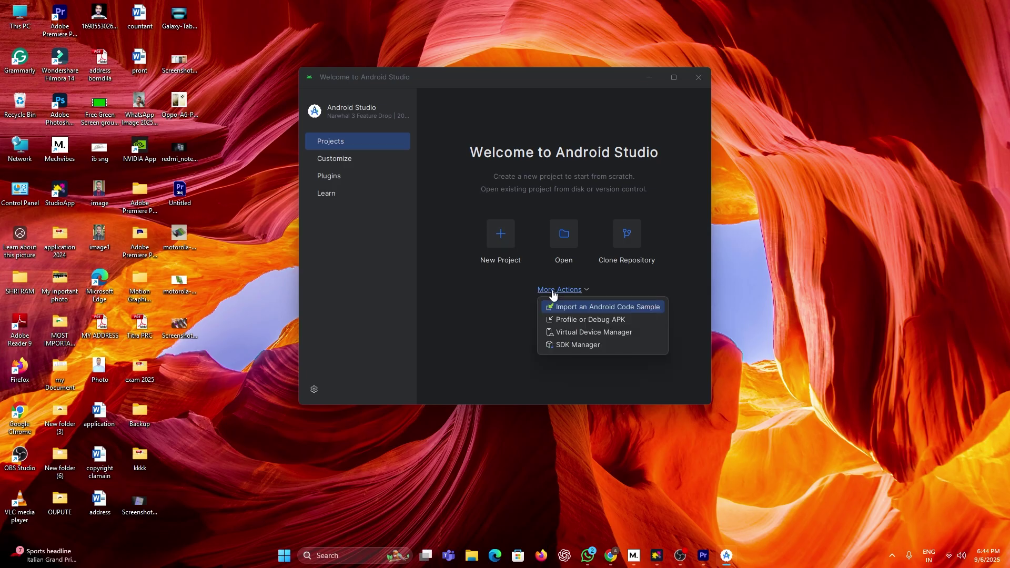
click(549, 348)
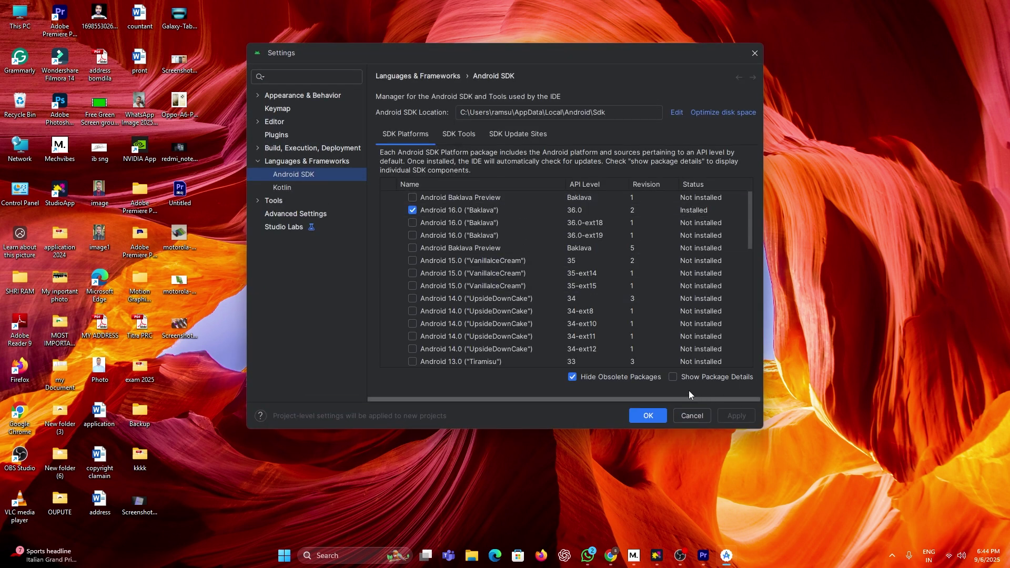
click(638, 416)
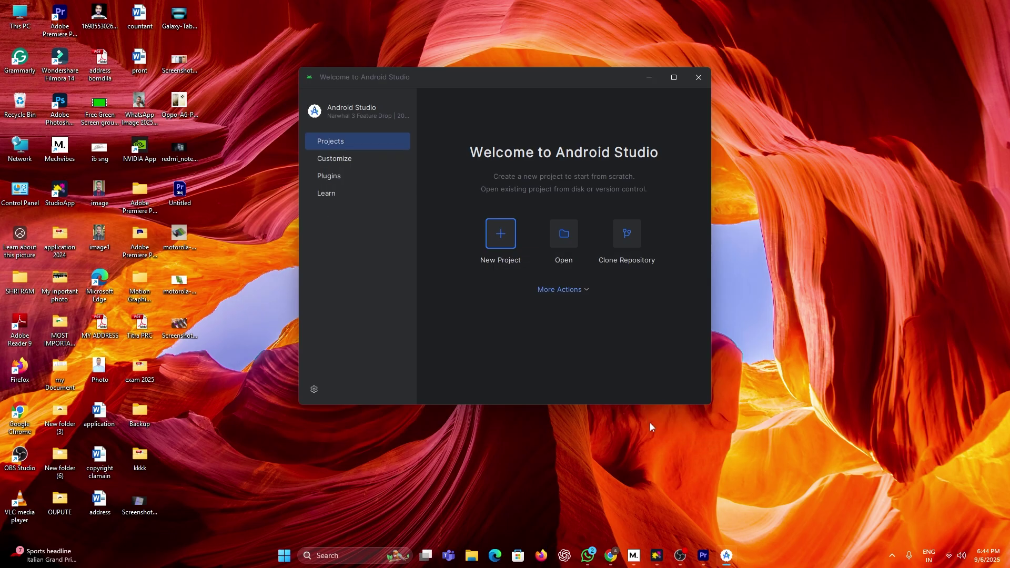
Open the Virtual Device Manager and start adding a new virtual device
click(586, 291)
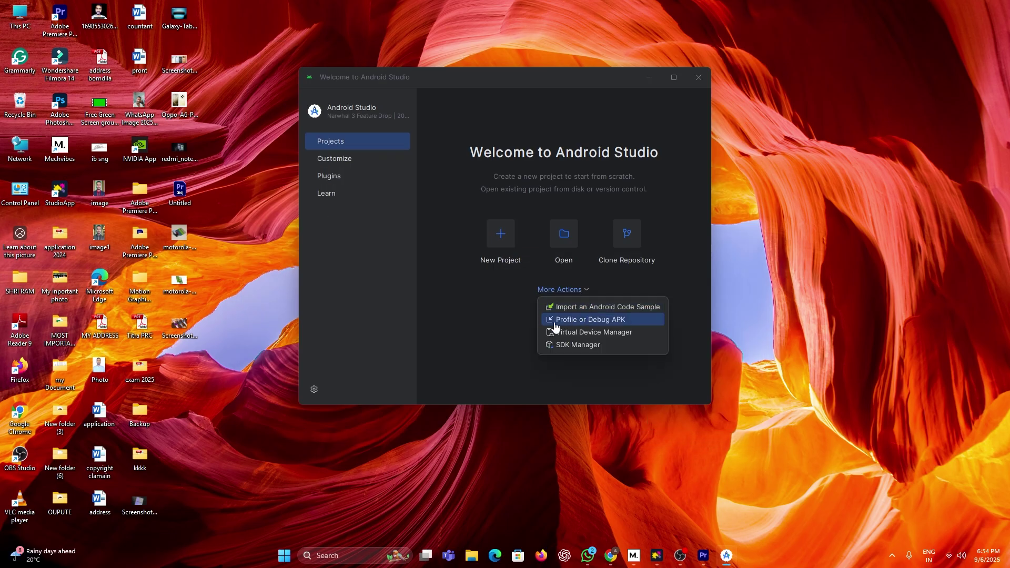
click(567, 332)
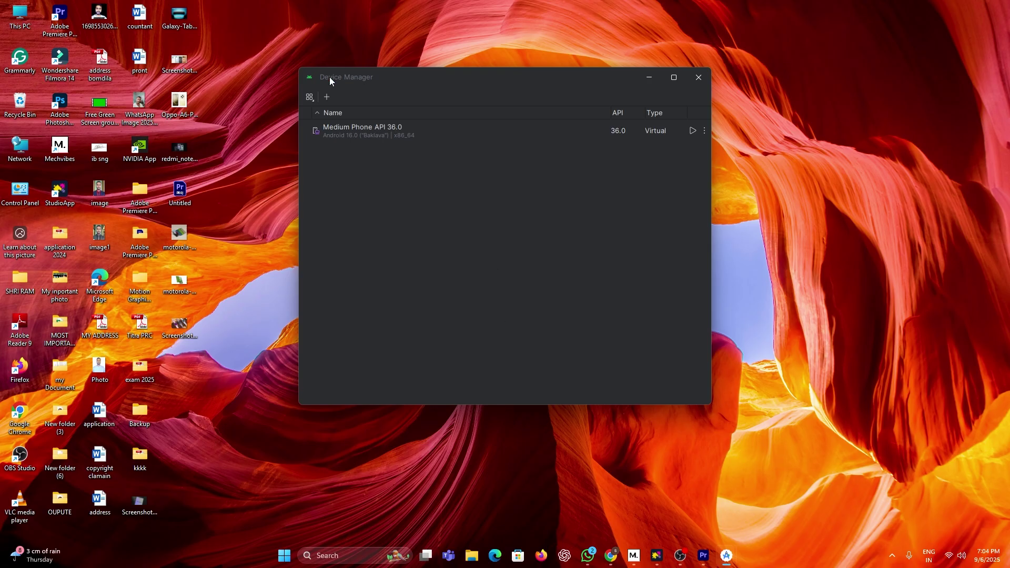
click(328, 96)
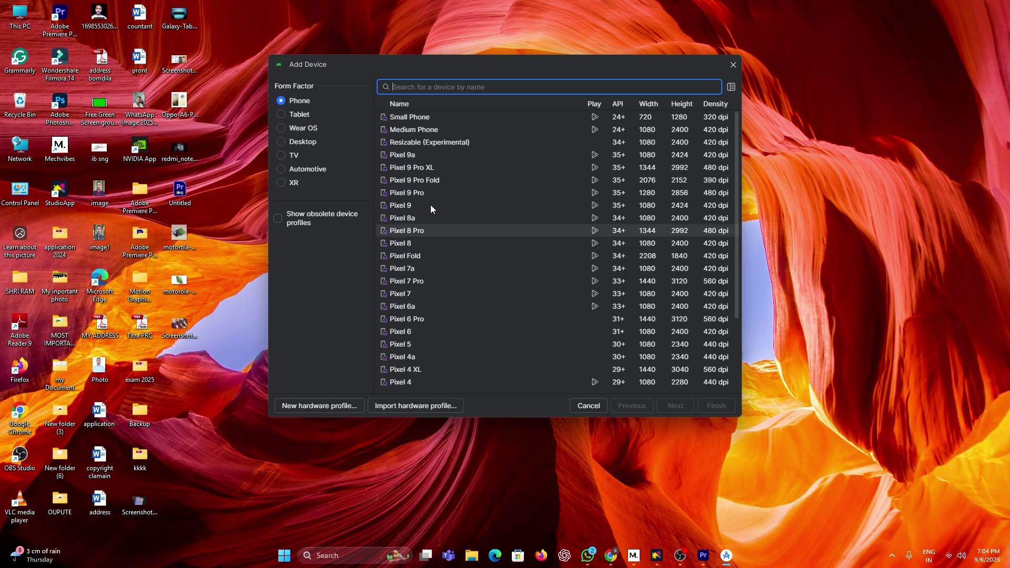
click(281, 114)
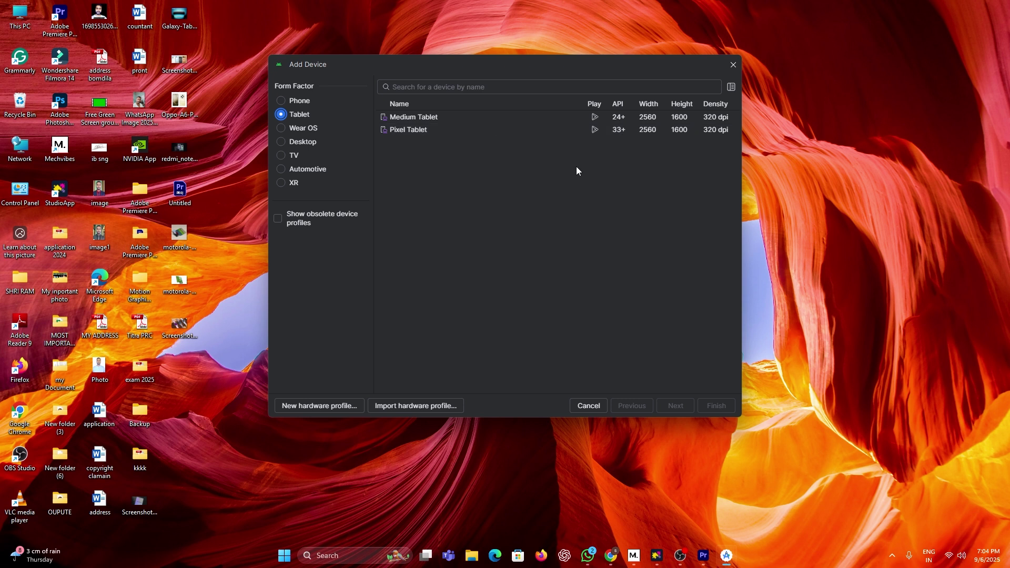
click(281, 142)
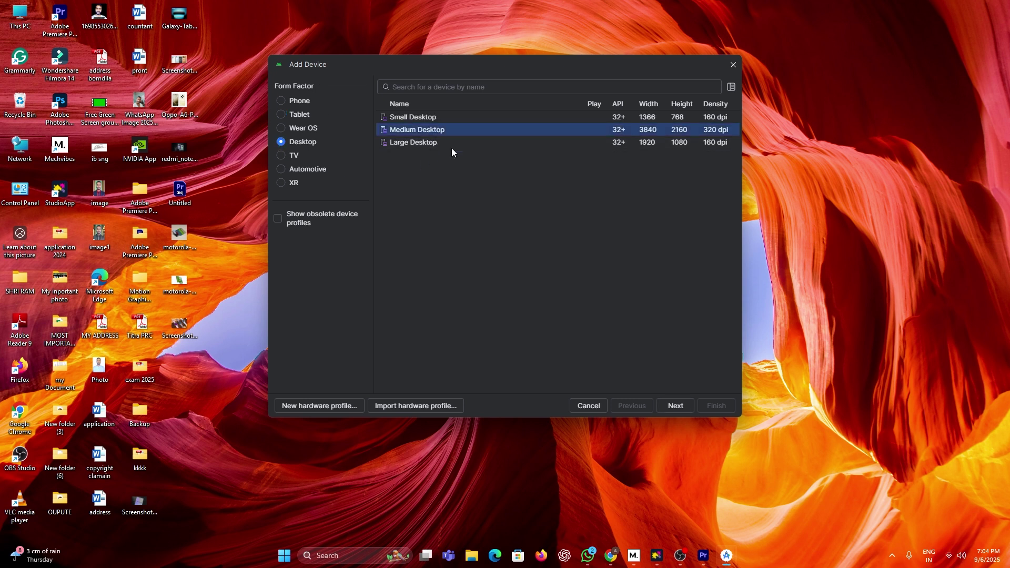
click(677, 404)
click(423, 210)
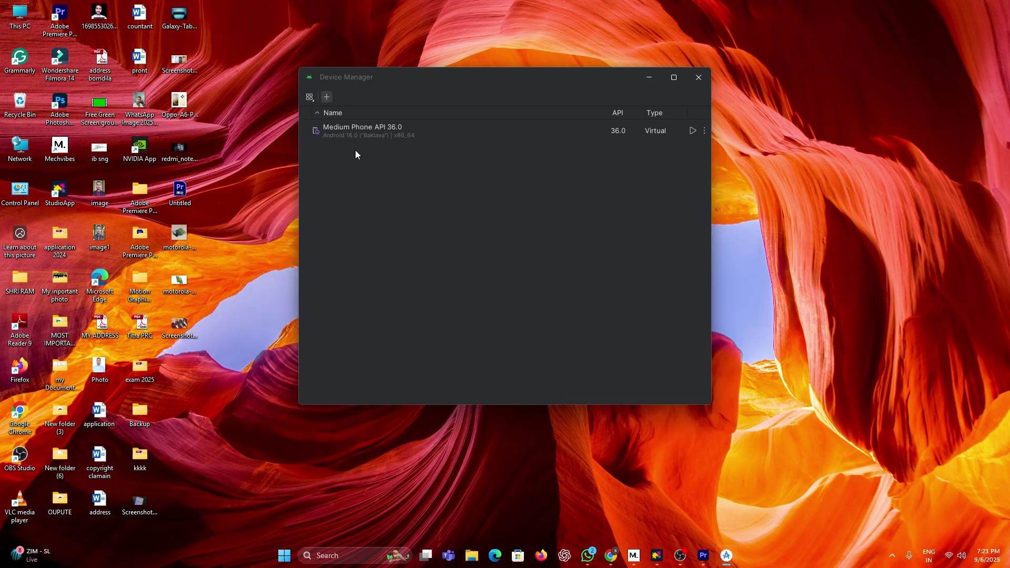
Choose the Pixel Tablet profile from the Tablet form factor for the new virtual device and proceed to its configuration
click(295, 115)
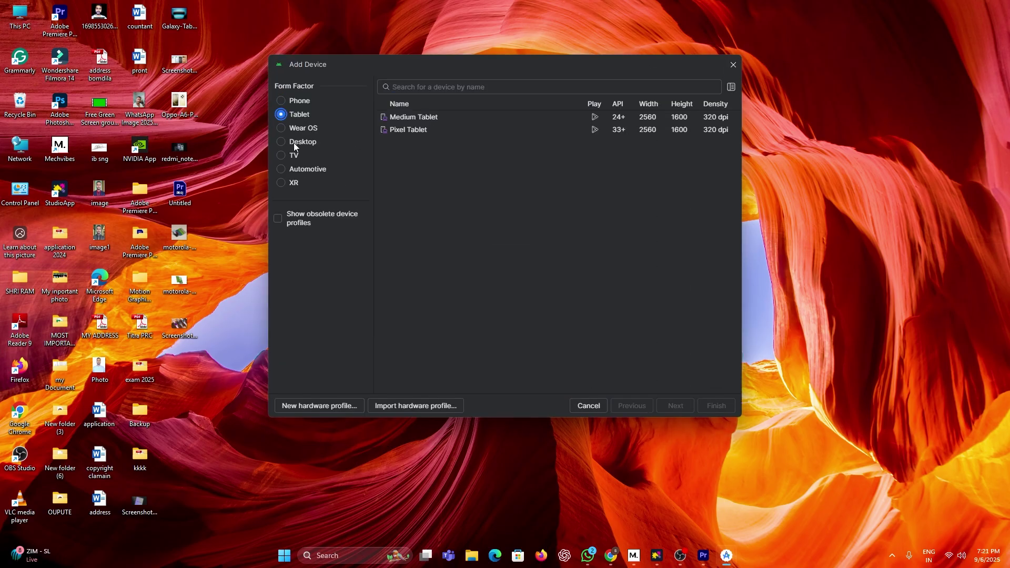
click(409, 131)
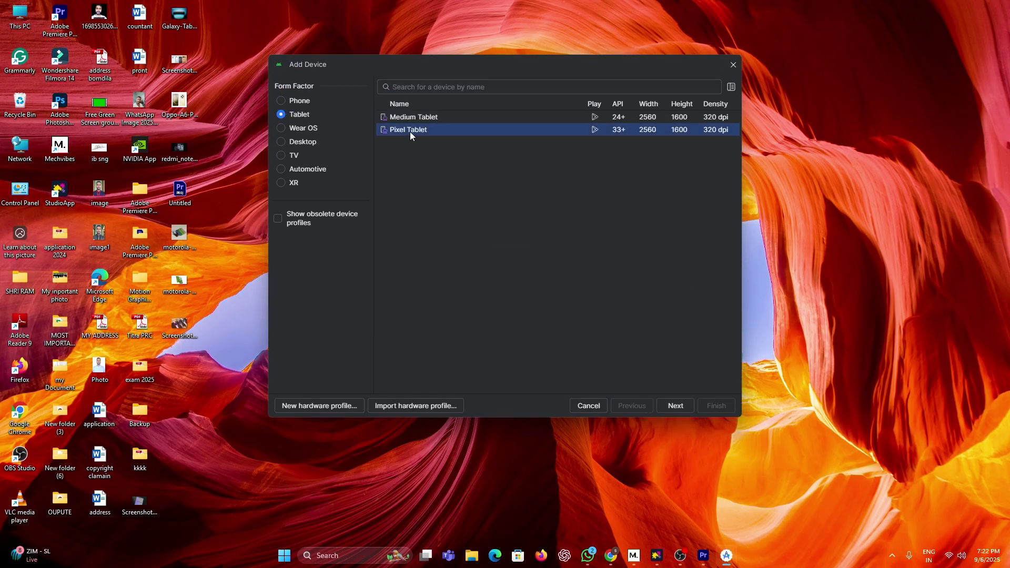
click(683, 402)
Configure the Pixel Tablet with API 36.0 "Baklava", Google Play Store services and the Google Play Intel x86_64 Atom System Image, and open its additional settings
click(335, 210)
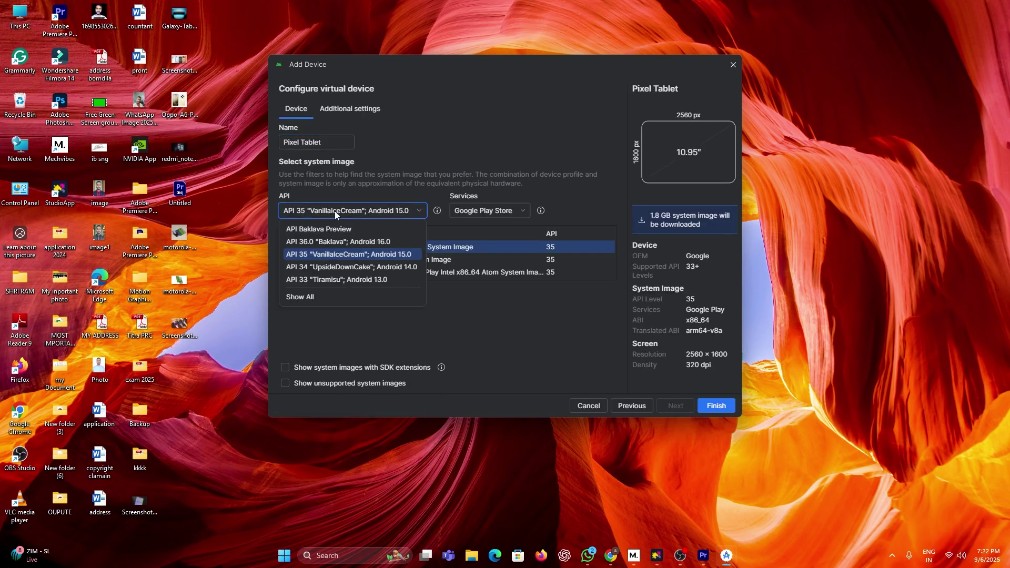
click(314, 240)
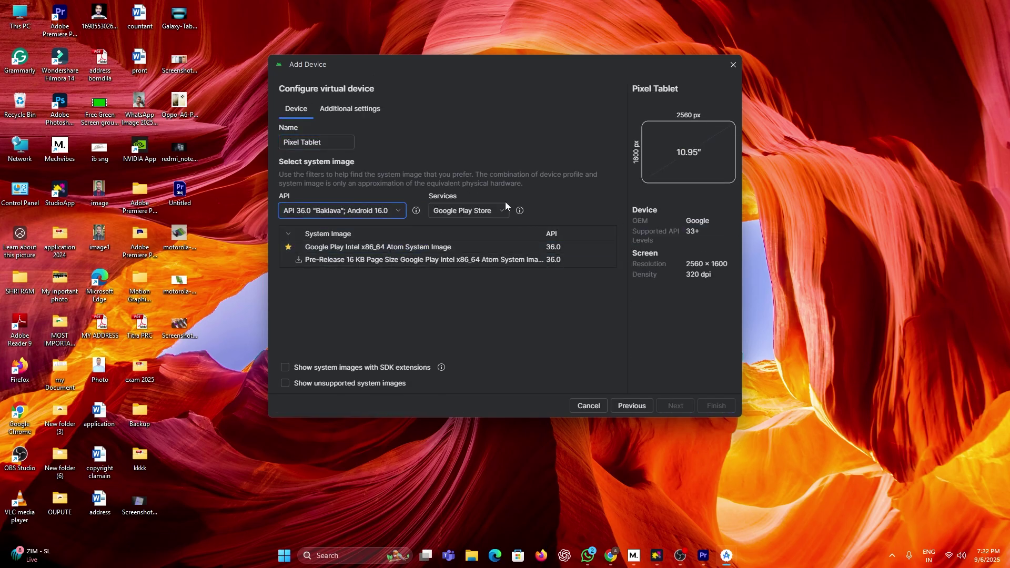
click(473, 211)
click(453, 230)
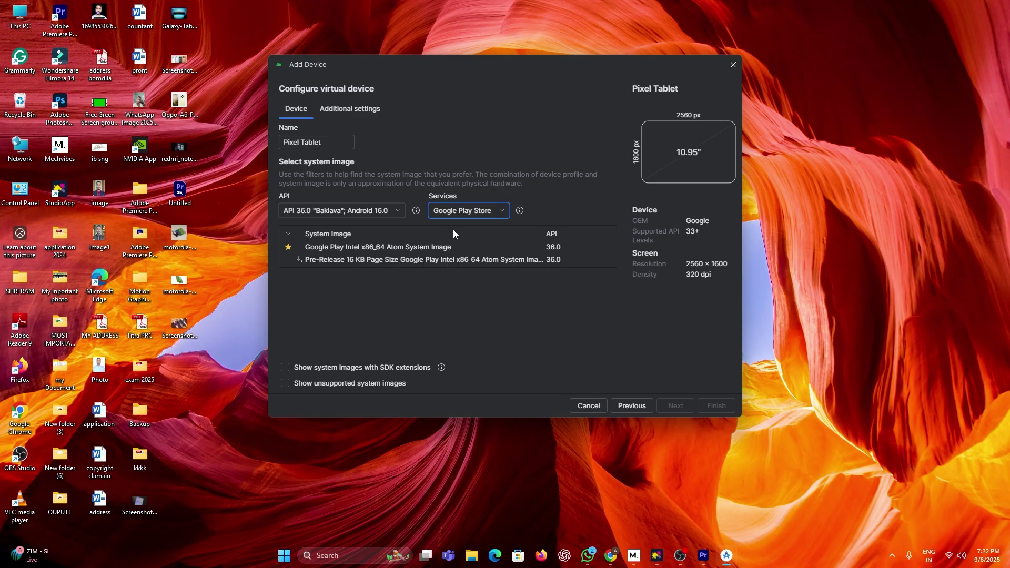
click(344, 248)
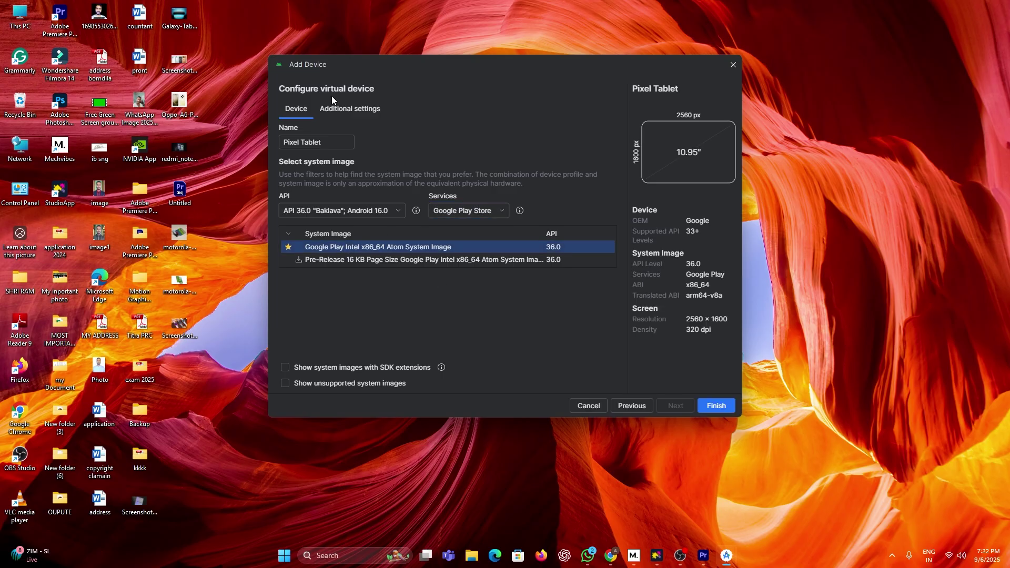
click(335, 109)
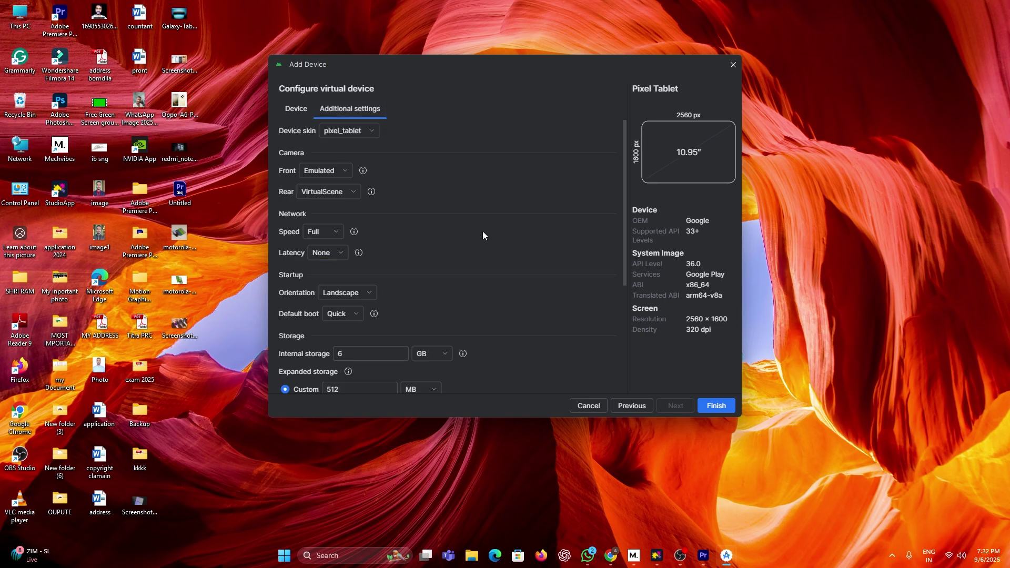
scroll(444, 286, down, 5)
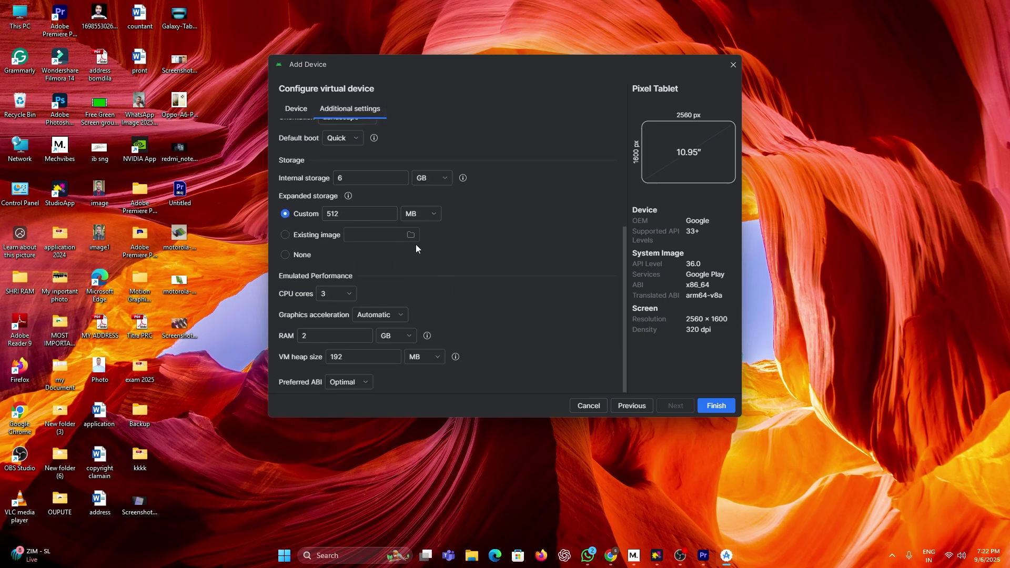
Check the PC's CPU, memory and disk details in the Task Manager performance view, and minimize it
right_click(789, 558)
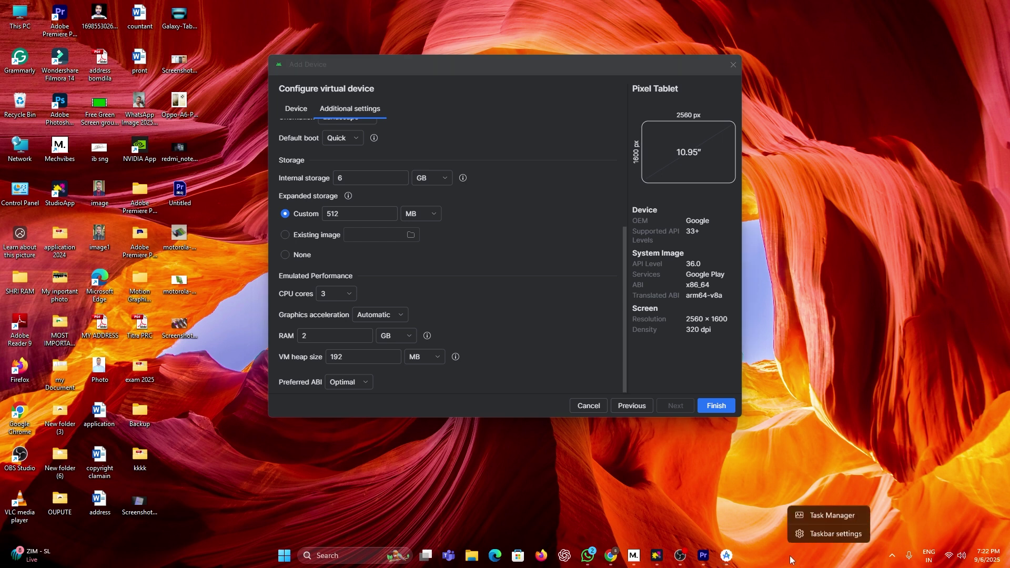
click(831, 515)
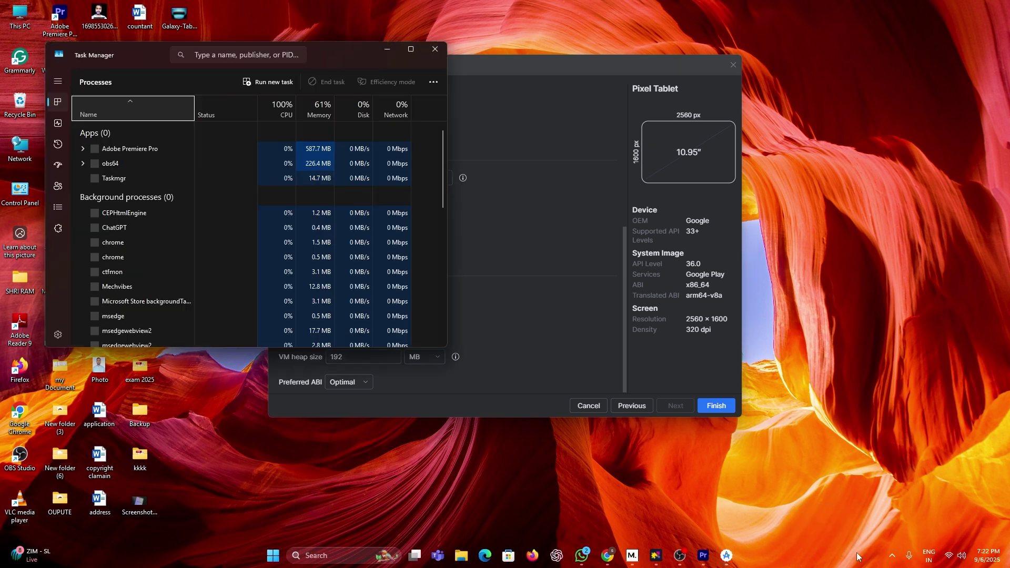
click(57, 123)
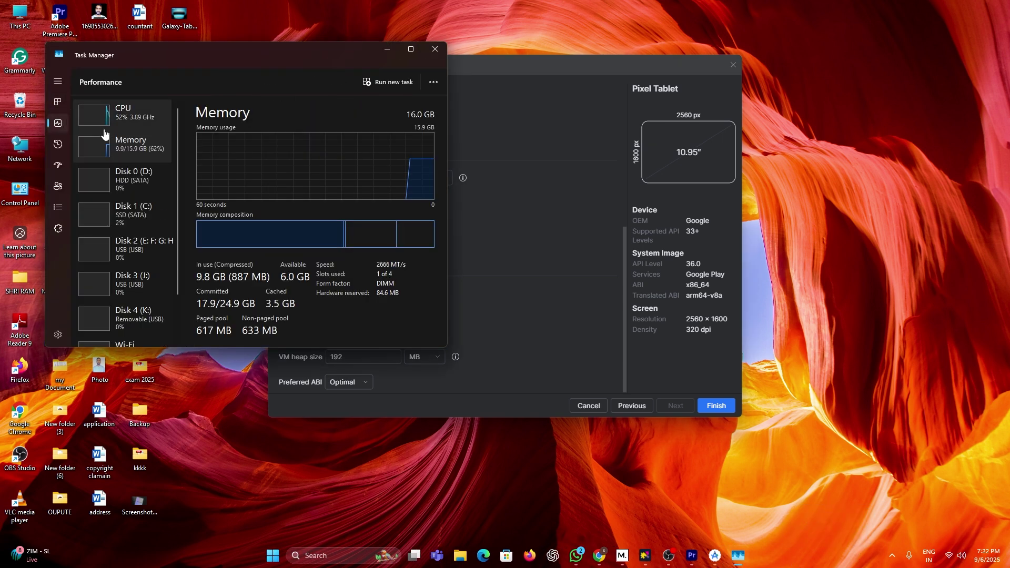
click(410, 49)
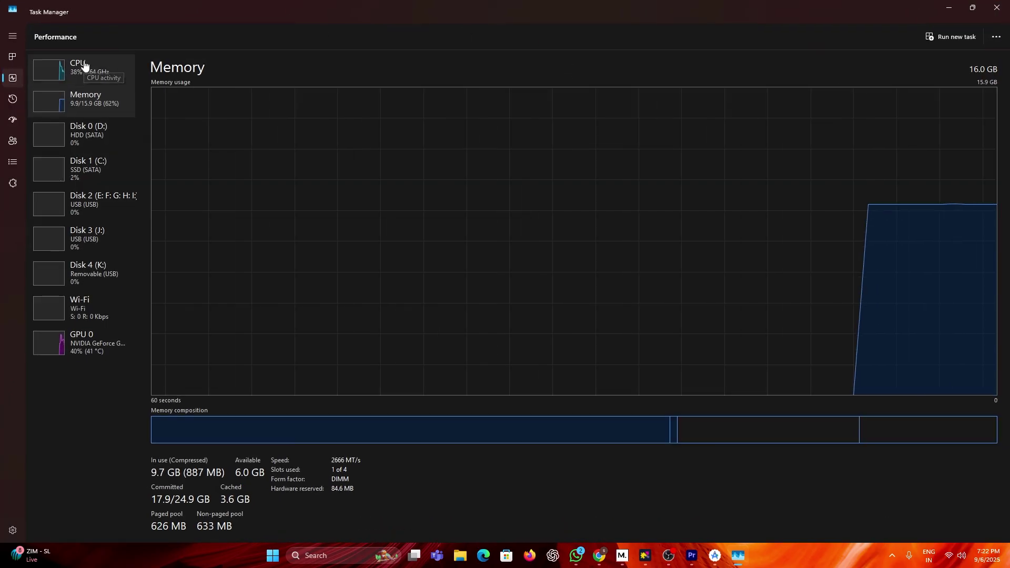
click(82, 65)
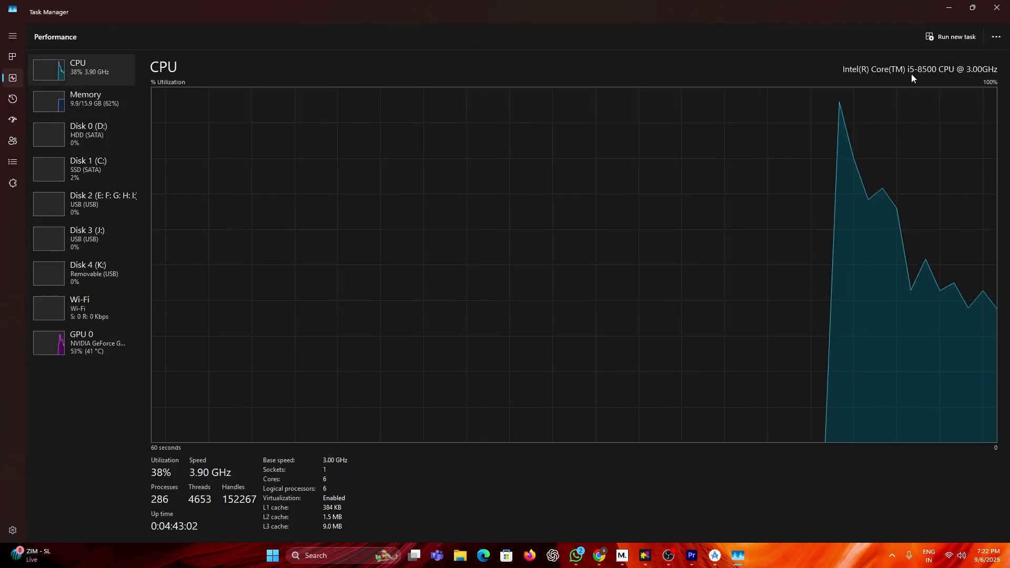
click(81, 95)
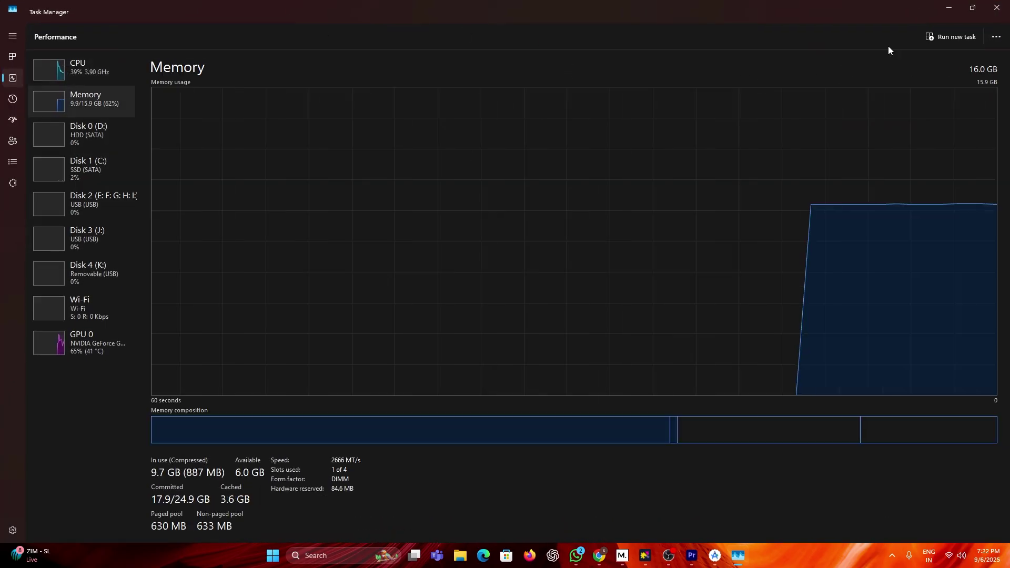
click(90, 141)
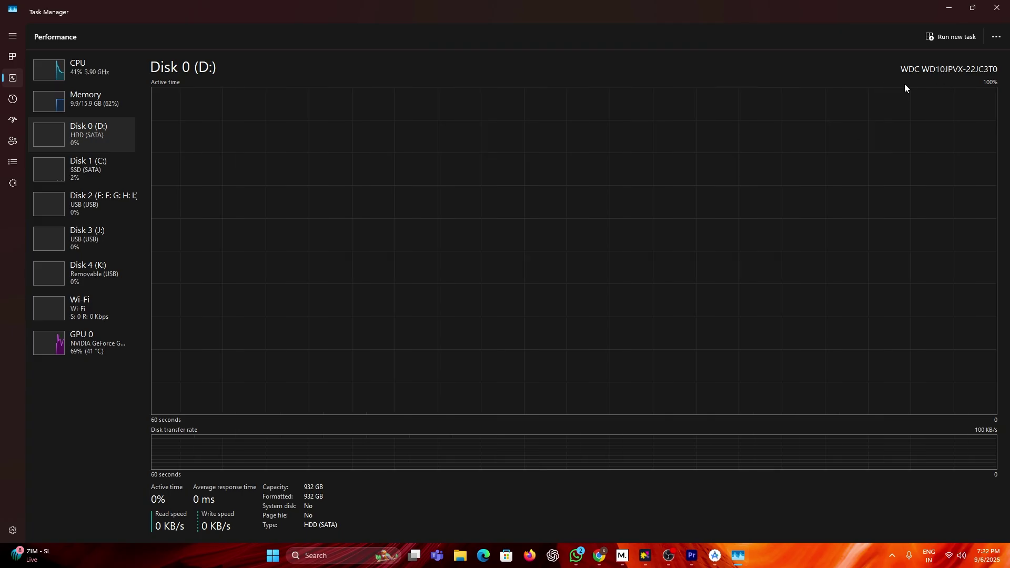
click(948, 8)
Set the virtual device's internal storage to 30 GB and its custom expanded storage to 2 GB
click(355, 176)
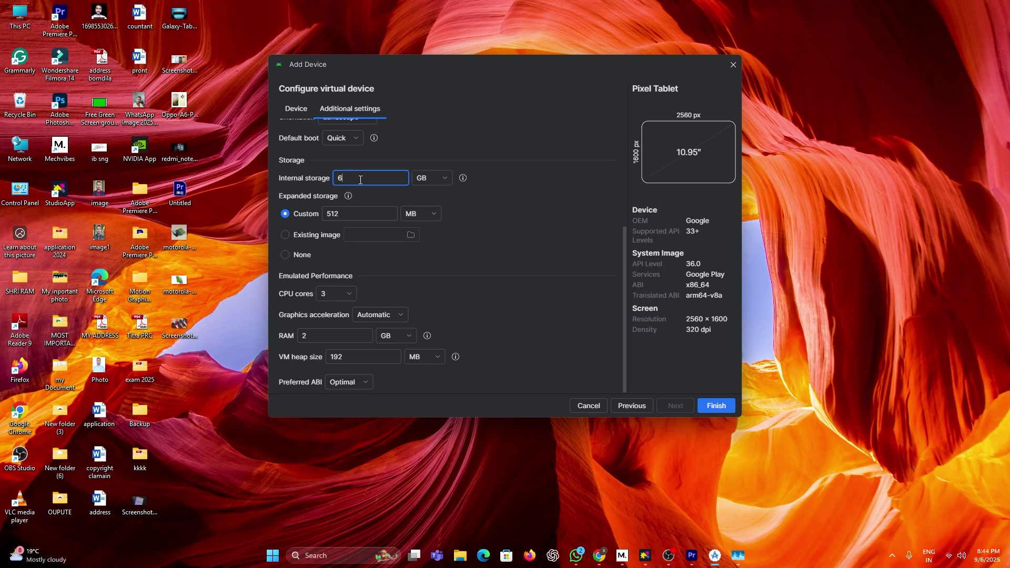
drag(360, 180, 308, 178)
text(30)
click(339, 211)
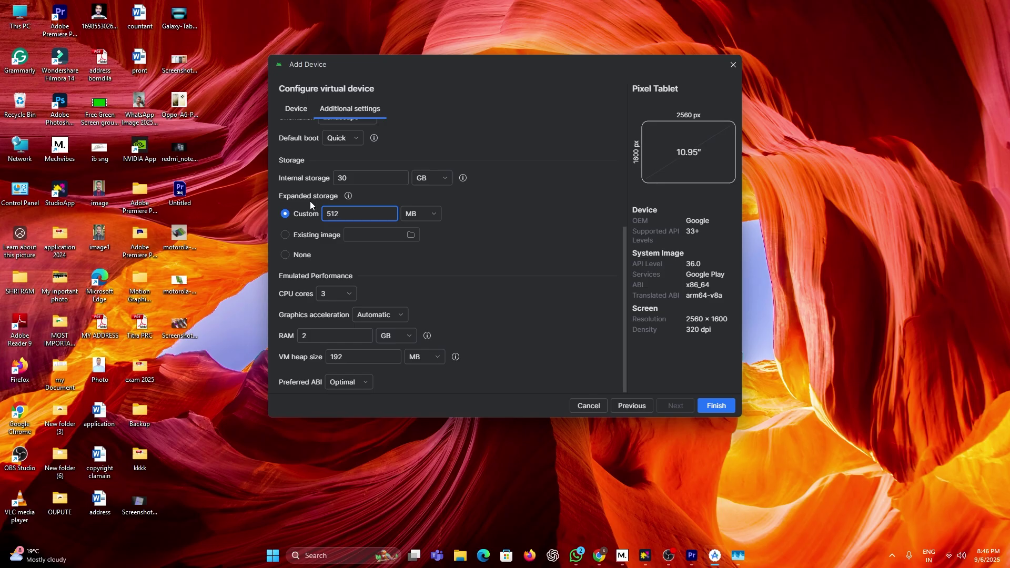
drag(349, 211, 293, 218)
text(2)
click(424, 213)
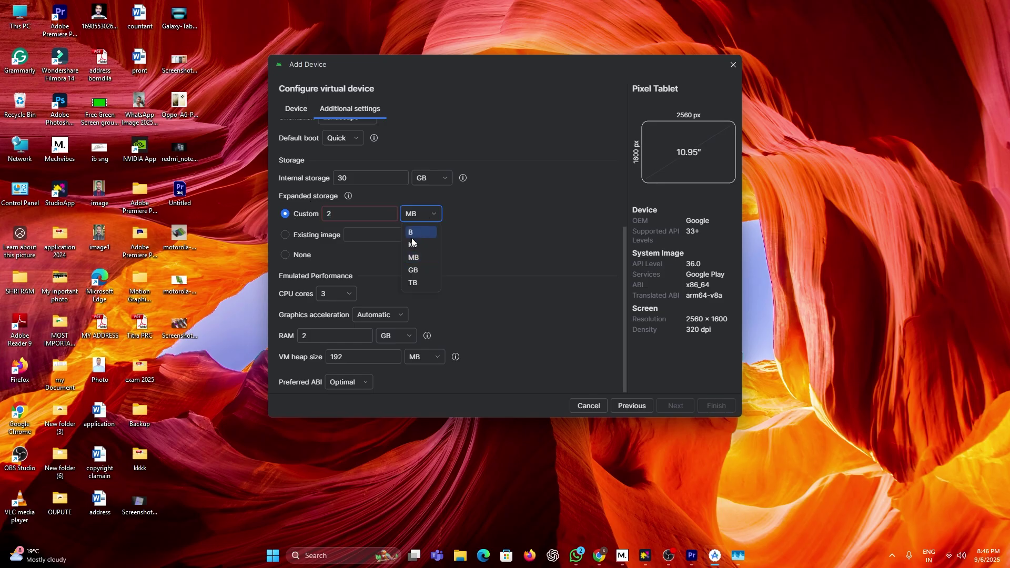
click(415, 271)
Review the CPU core choices, keeping 3 cores, and select Automatic graphics acceleration
click(345, 295)
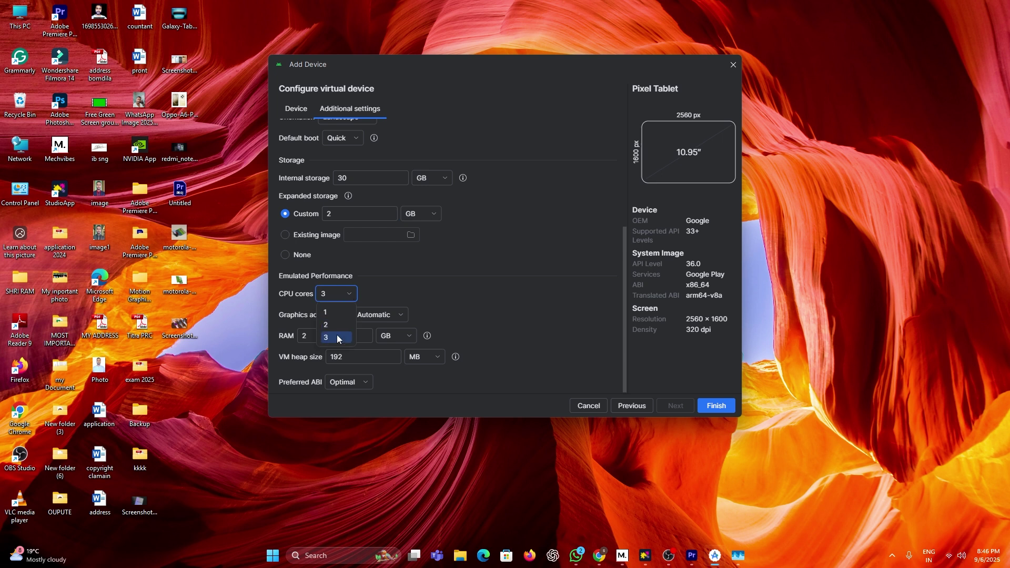
key(Tab)
click(388, 318)
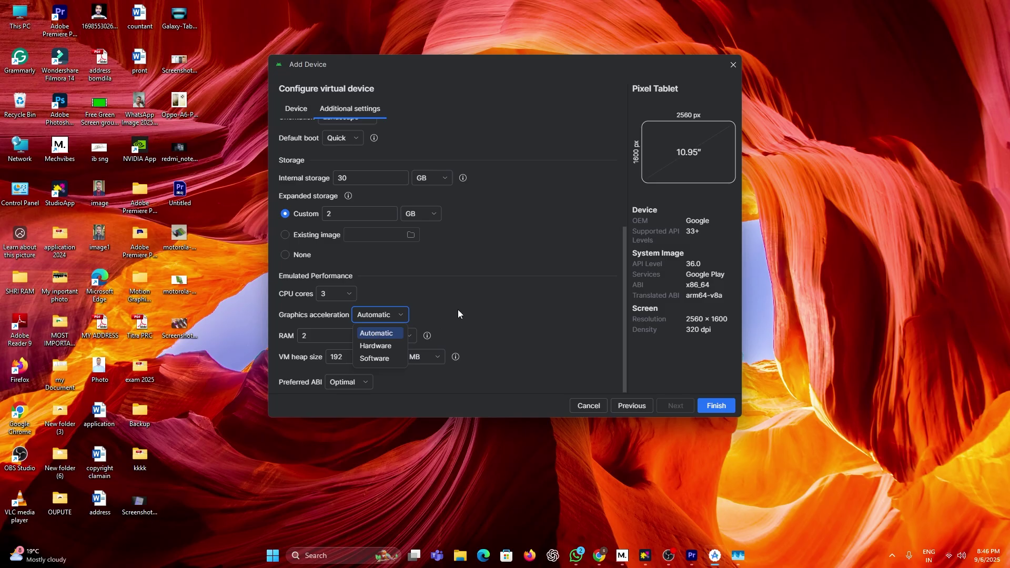
click(377, 332)
Set the RAM to 4 GB and the VM heap size to 512 MB, and finish creating the Pixel Tablet device
click(341, 337)
drag(341, 337, 277, 342)
text(4)
key(Tab)
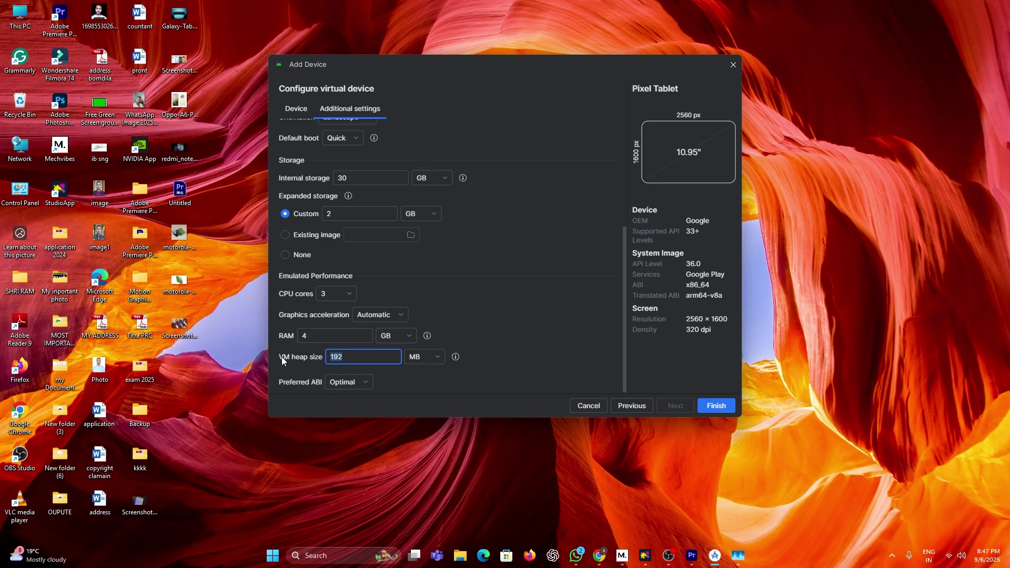
text(512)
click(710, 409)
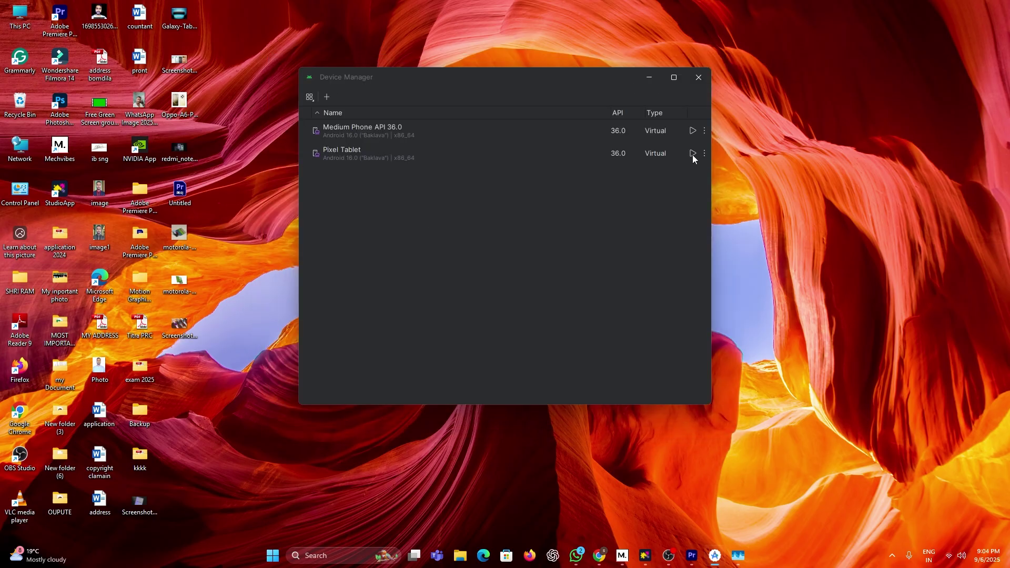
Start the Pixel Tablet emulator and open the About emulated device page in its Android settings
click(692, 153)
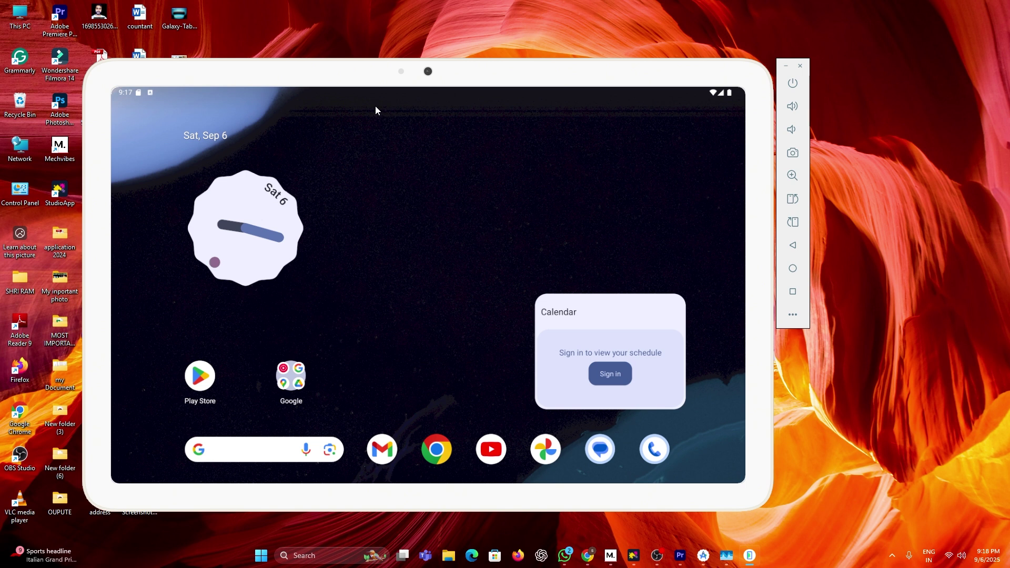
scroll(402, 393, up, 2)
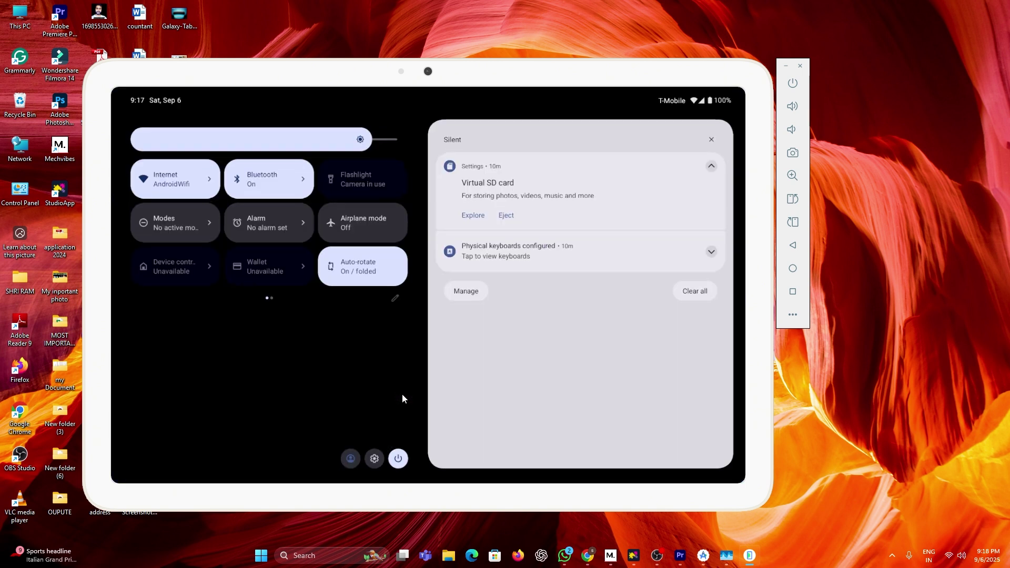
click(376, 453)
scroll(273, 344, down, 3)
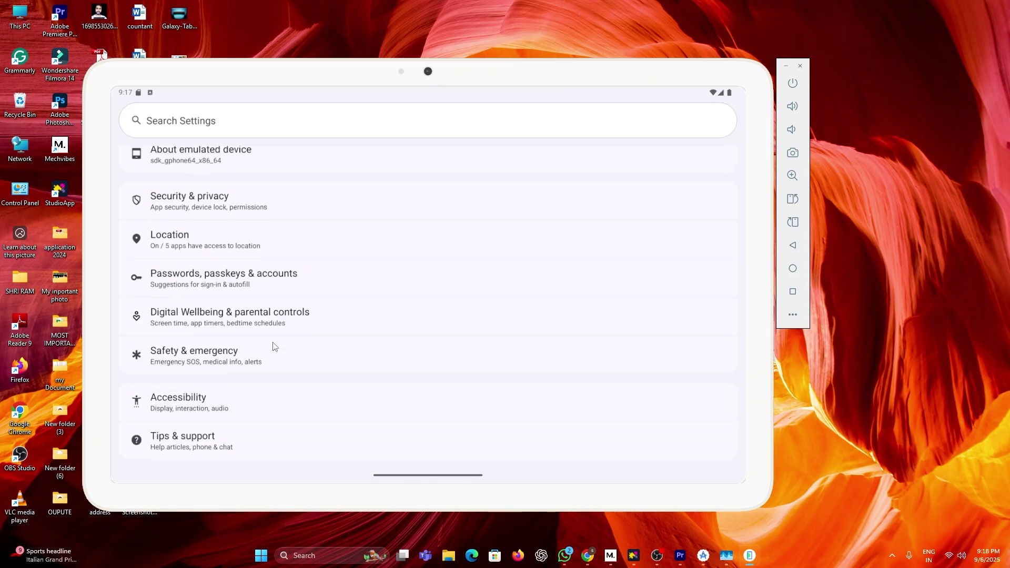
click(215, 160)
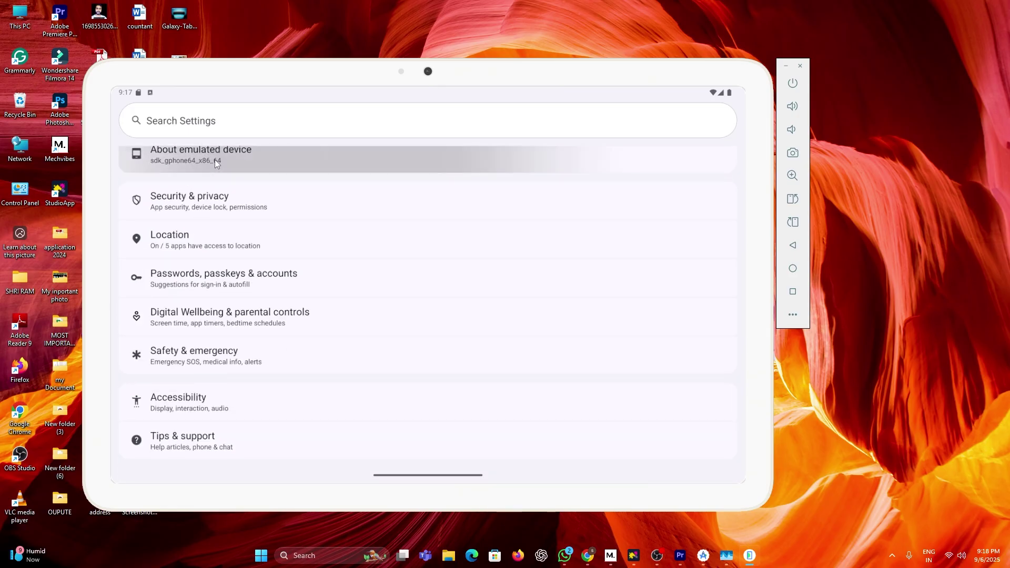
scroll(225, 264, down, 4)
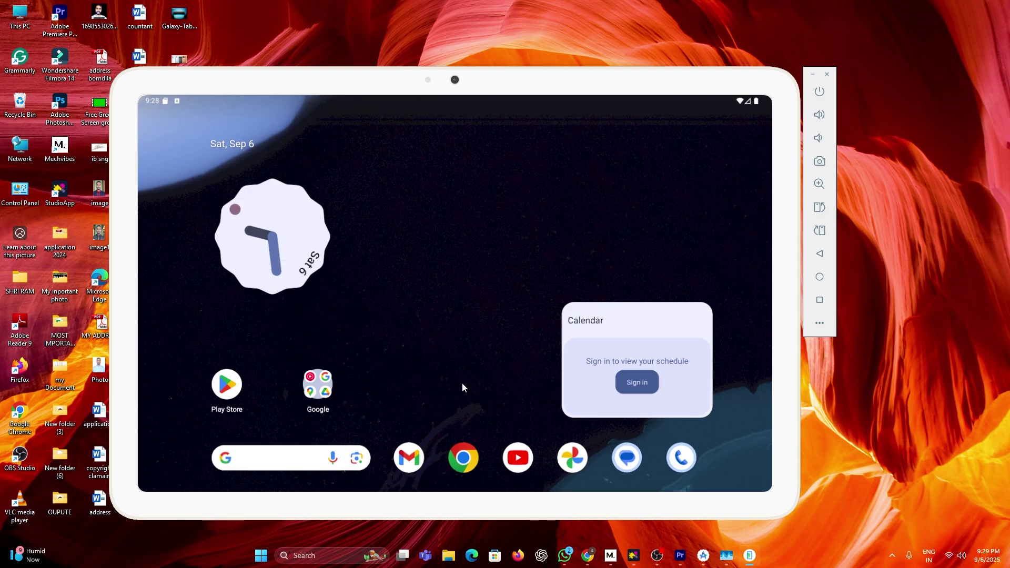
Open Chrome on the emulated tablet without an account, accepting the ad privacy notice and dismissing the stylus introduction
drag(462, 388, 466, 198)
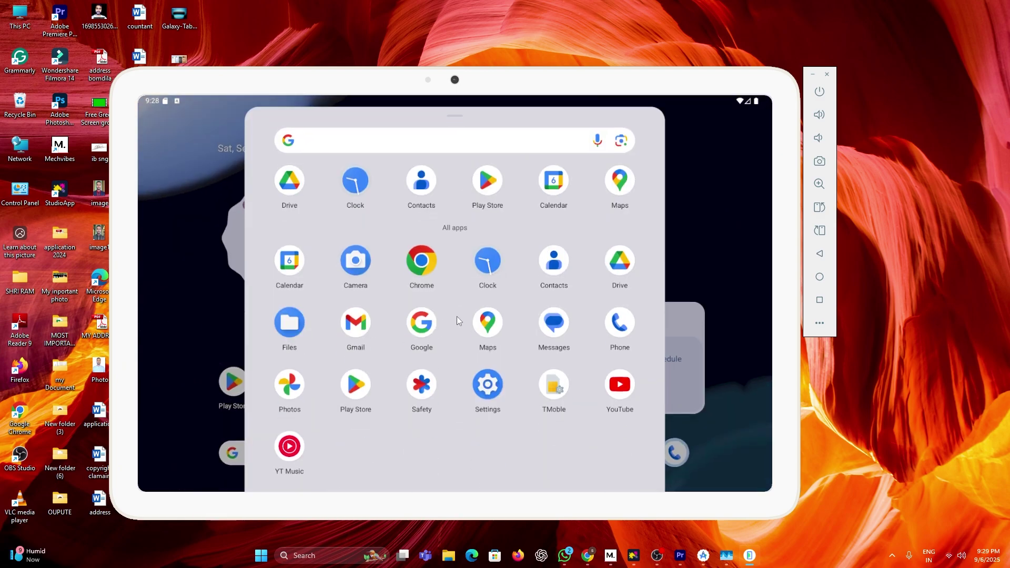
drag(420, 265, 465, 324)
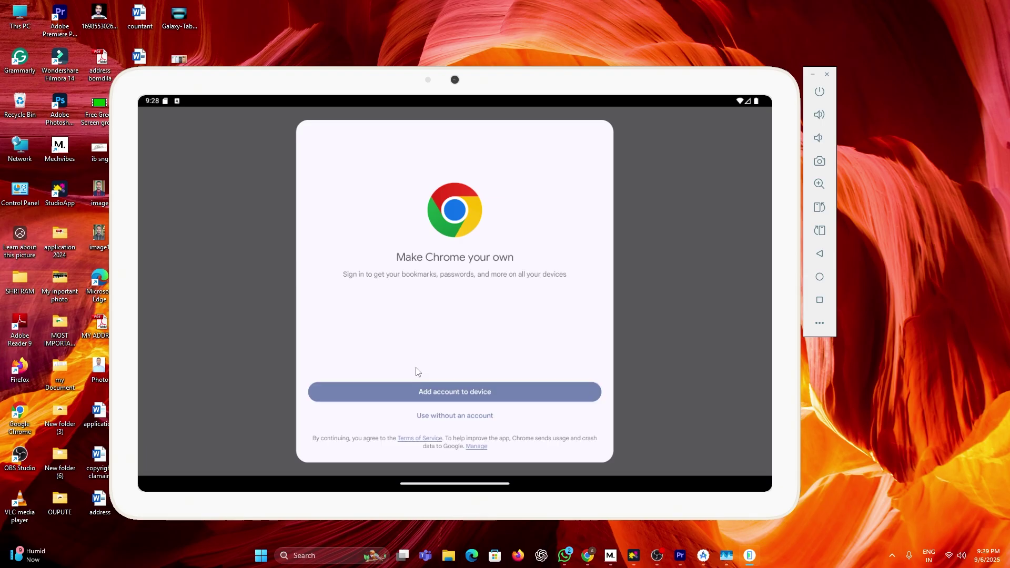
click(459, 417)
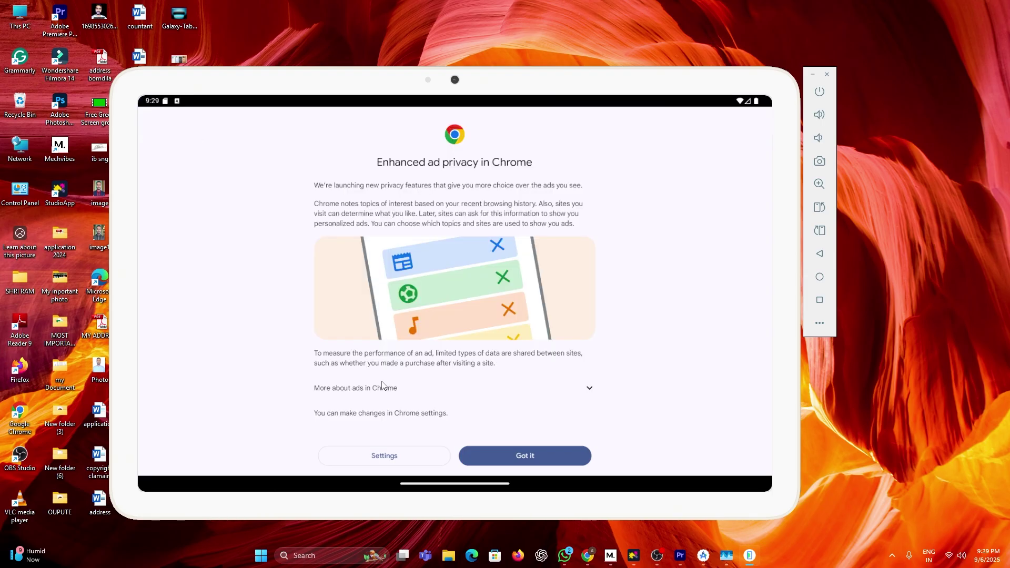
click(513, 459)
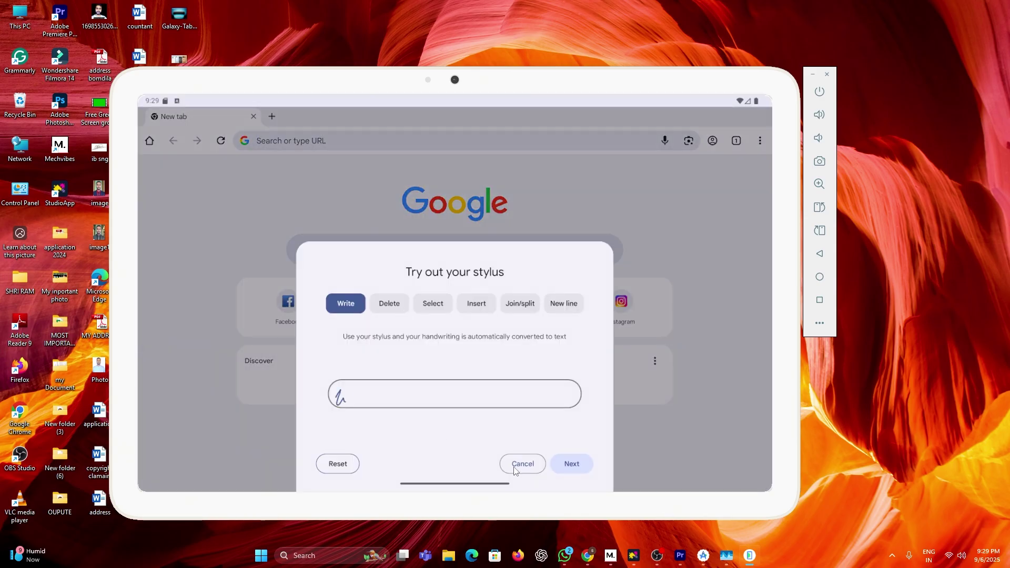
click(518, 464)
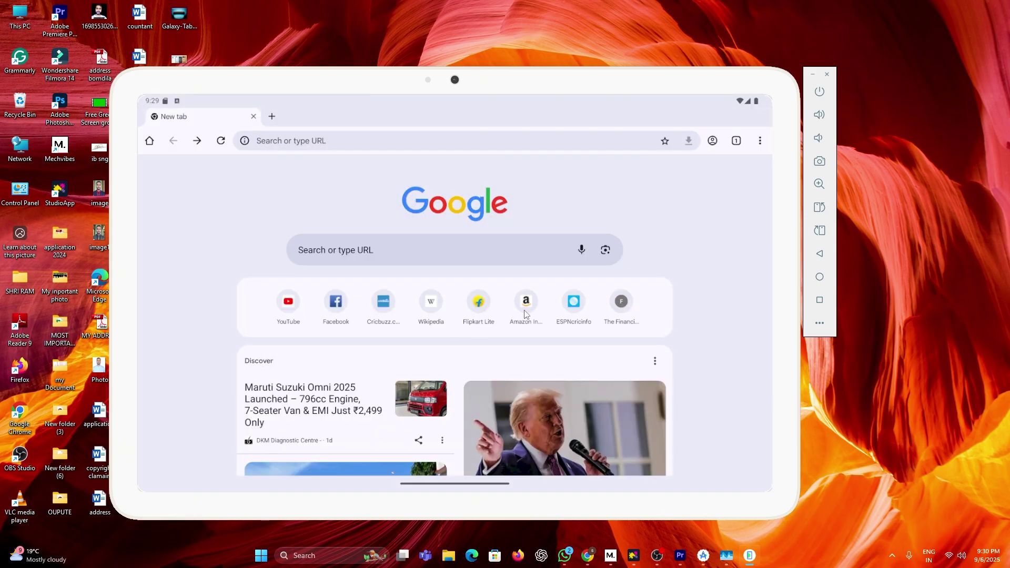
Browse the Amazon India home page from Chrome's new tab shortcuts, and return to the tablet's app list
click(526, 308)
scroll(506, 334, down, 10)
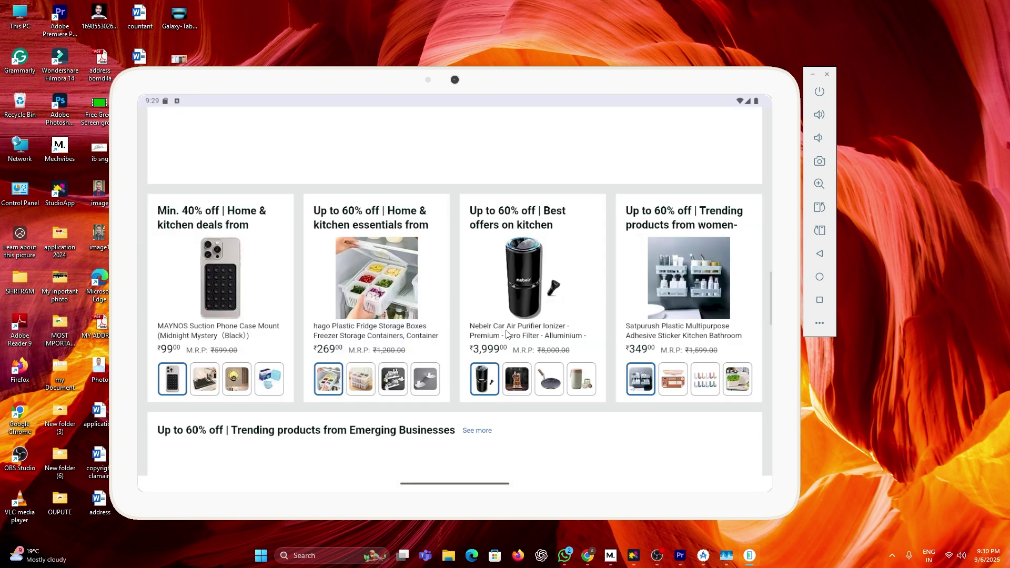
scroll(506, 333, up, 15)
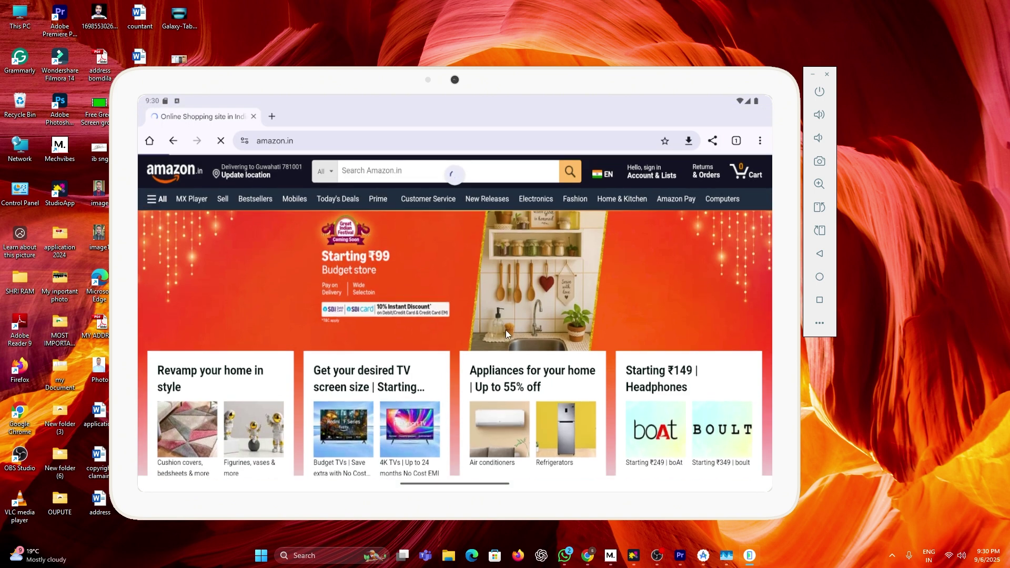
click(819, 255)
click(818, 256)
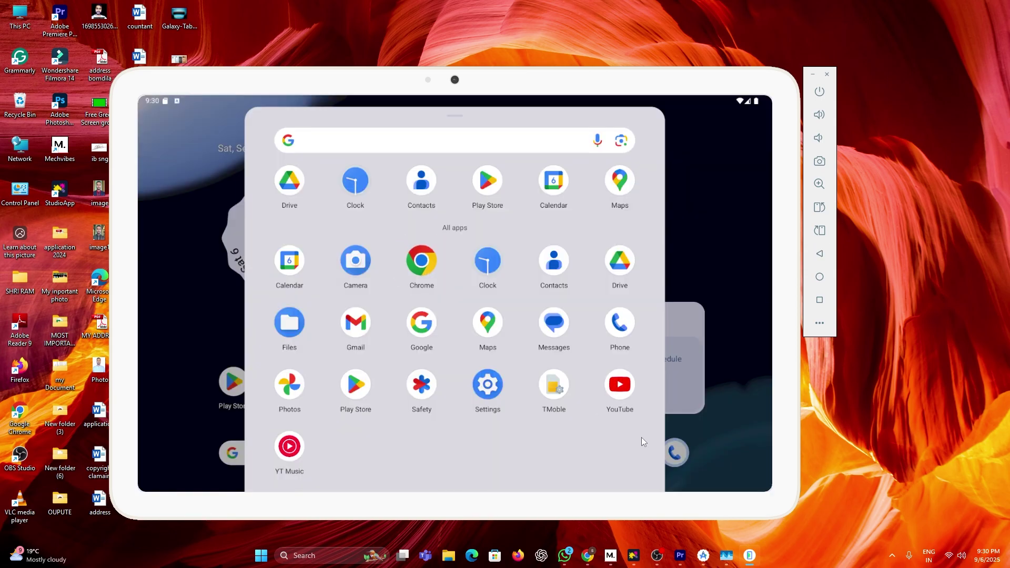
Open YouTube and view the video "INSANE 4K 60fps HDR Dolby Vision (8K / 4K TV)" in full screen, then exit full screen
click(619, 384)
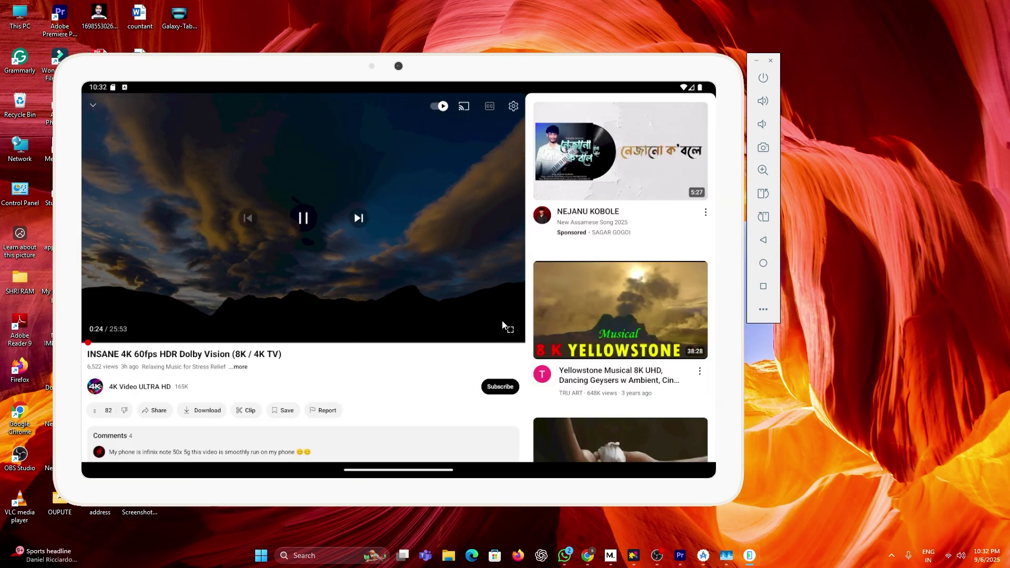
click(509, 330)
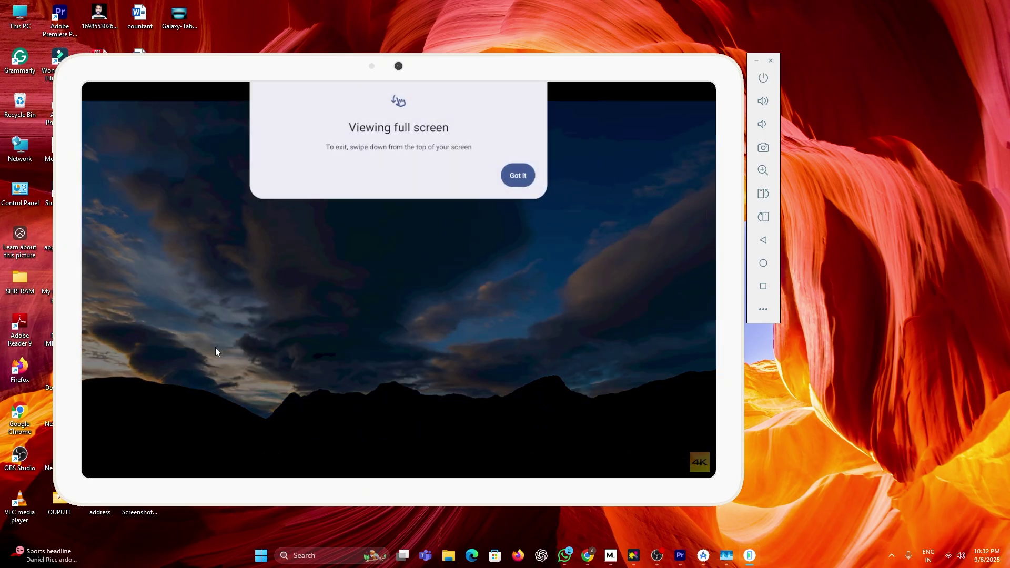
click(516, 177)
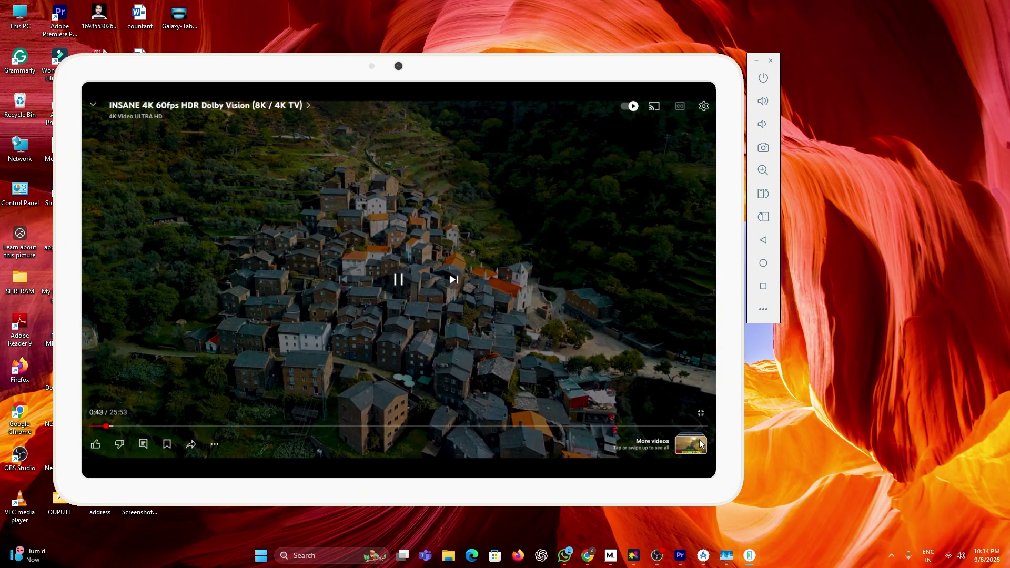
click(700, 413)
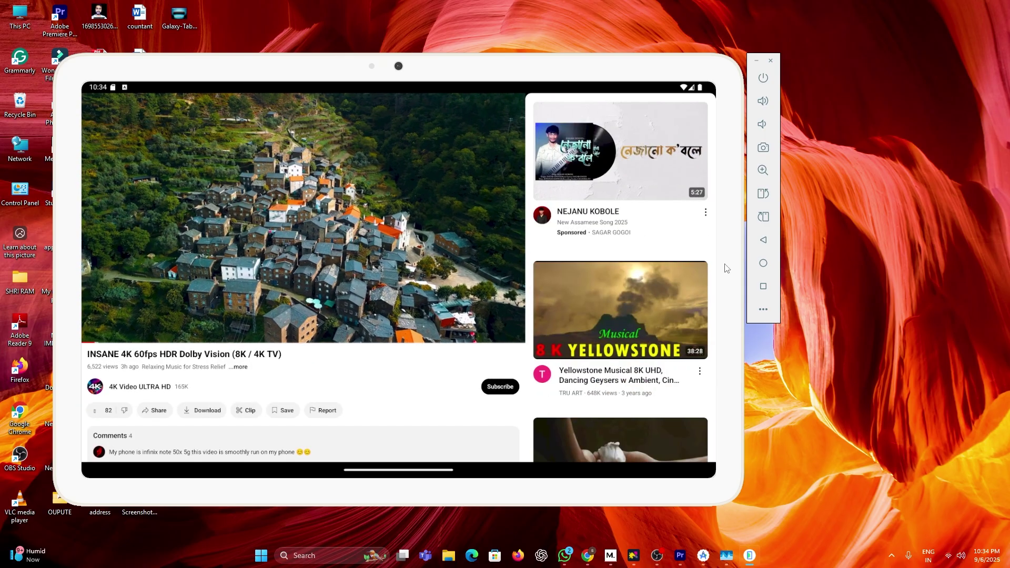
Leave YouTube for the tablet's home screen and open Google Photos from the app list
click(763, 264)
scroll(415, 333, down, 2)
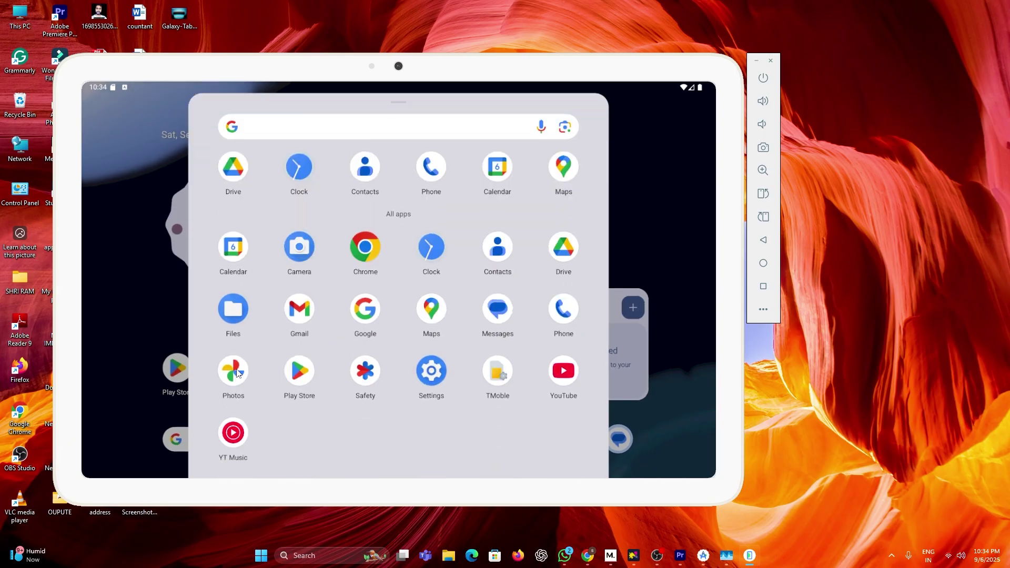
click(233, 372)
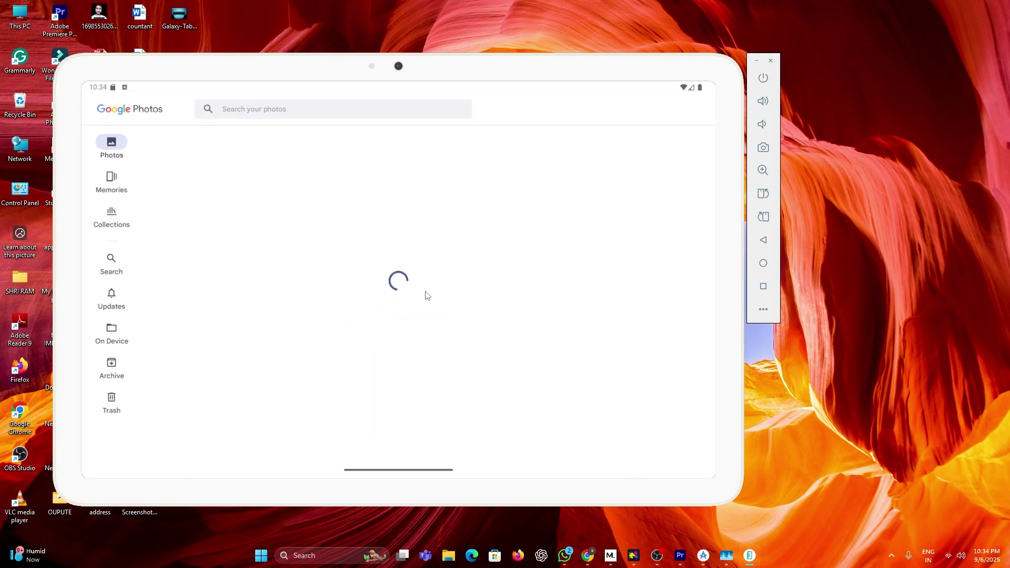